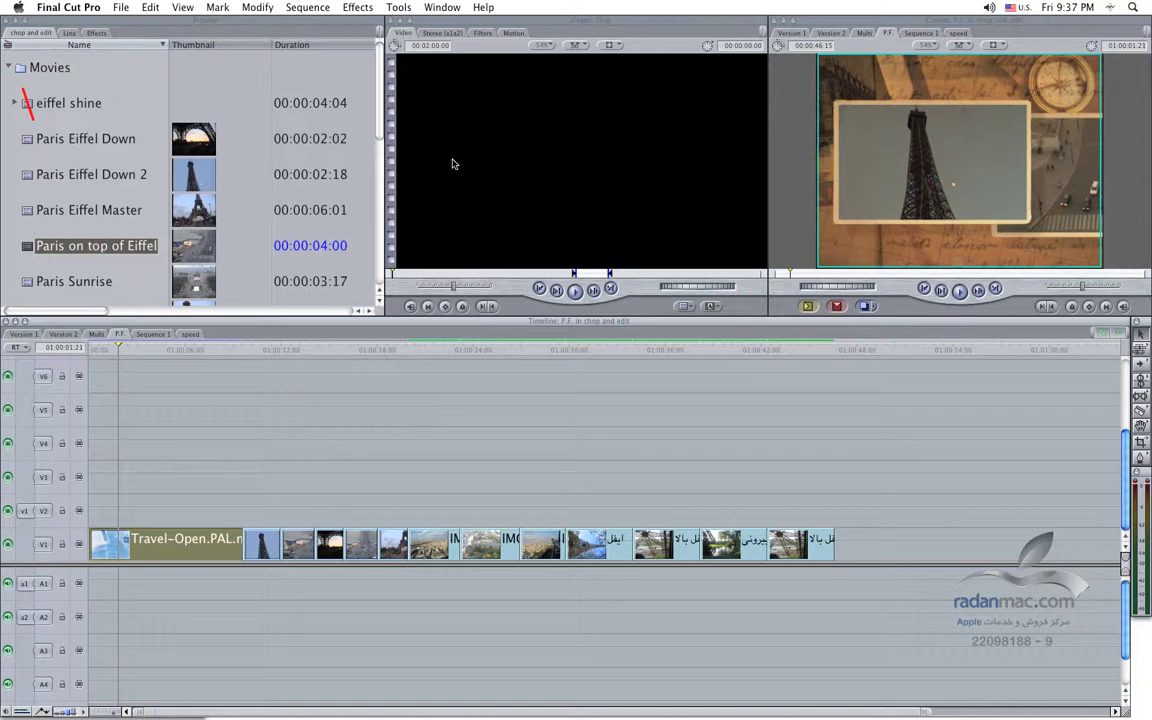
Browse the Tech Blue and Travel templates in Motion's template browser, then return to Final Cut Pro
key(super+Tab)
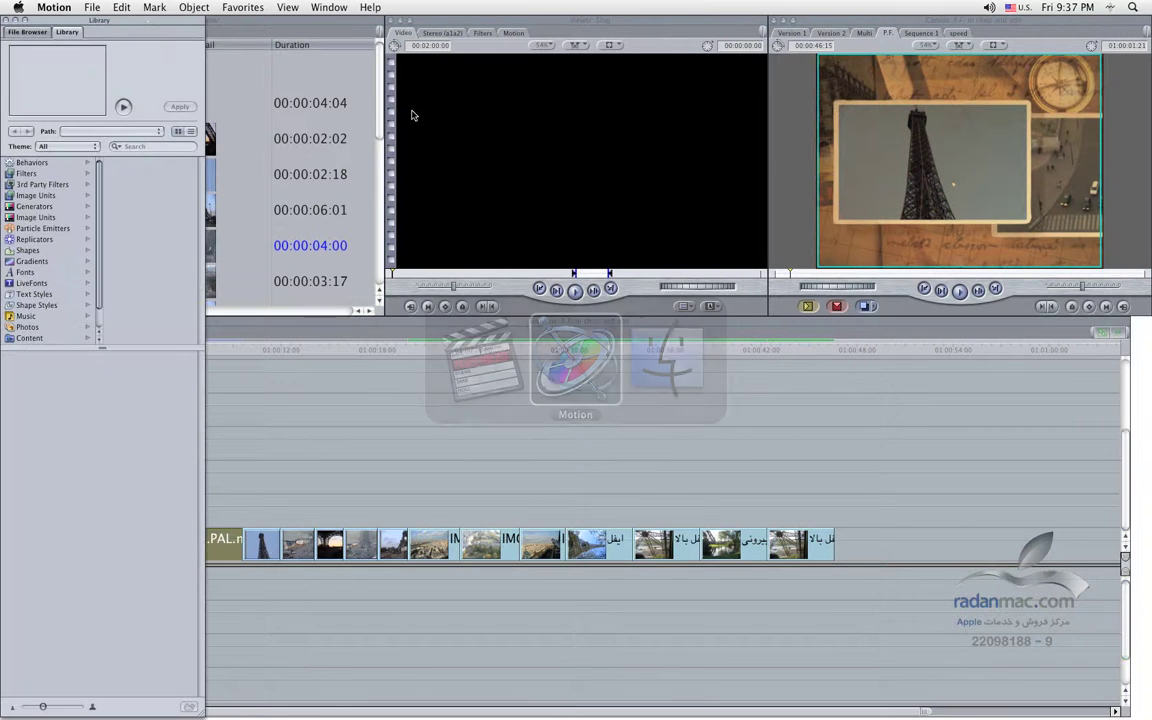
click(92, 7)
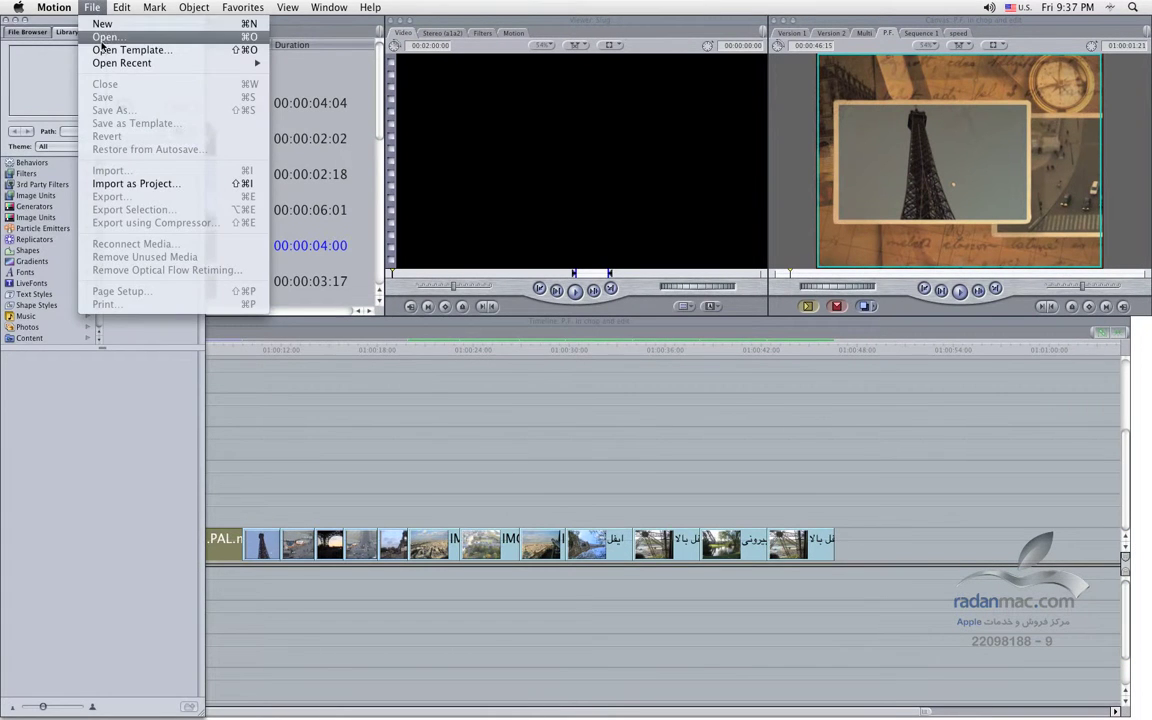
click(95, 48)
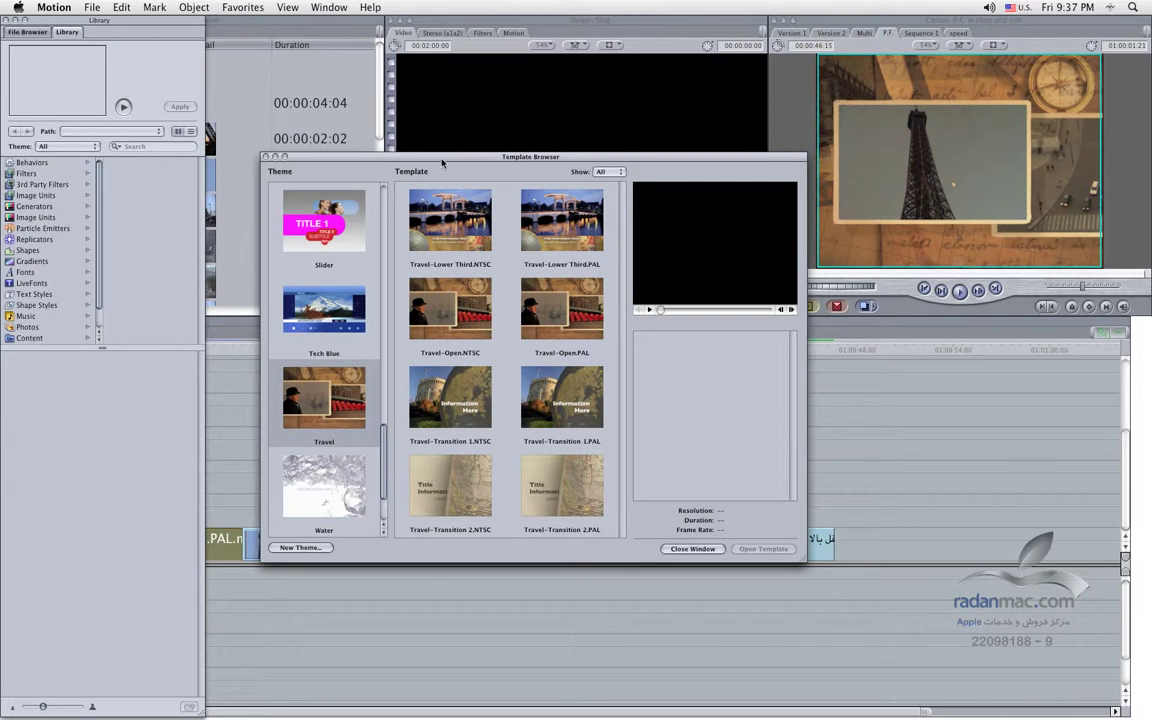
drag(442, 162, 474, 186)
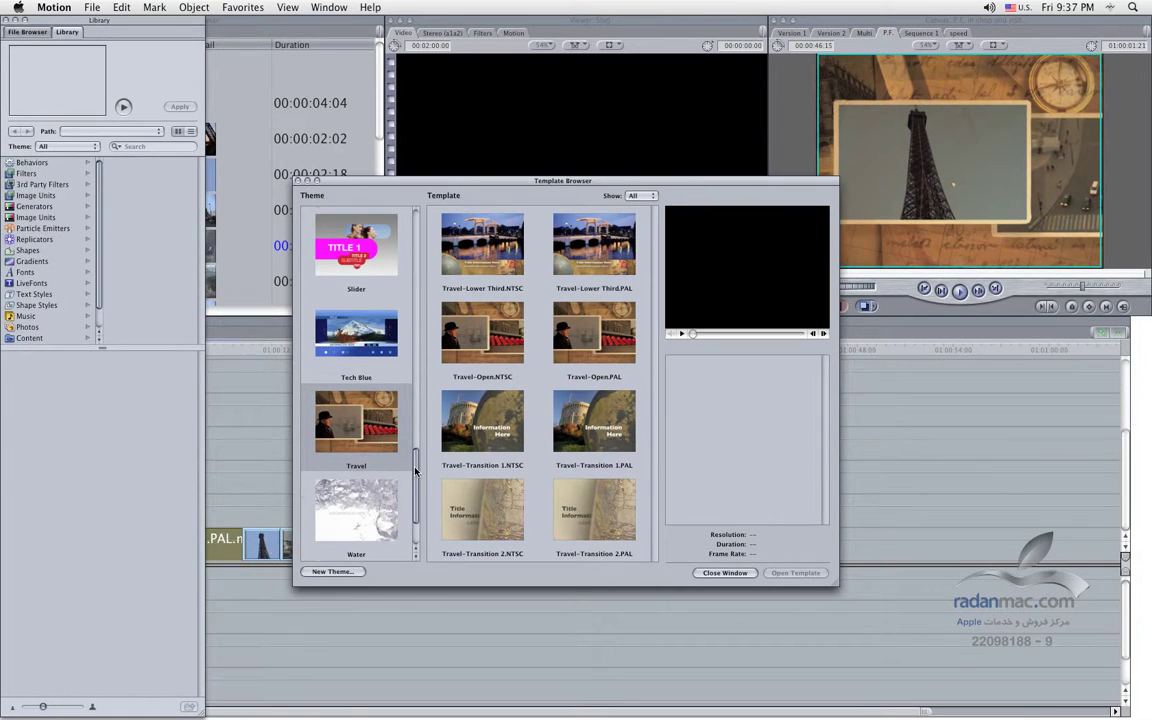
scroll(415, 470, up, 2)
click(375, 432)
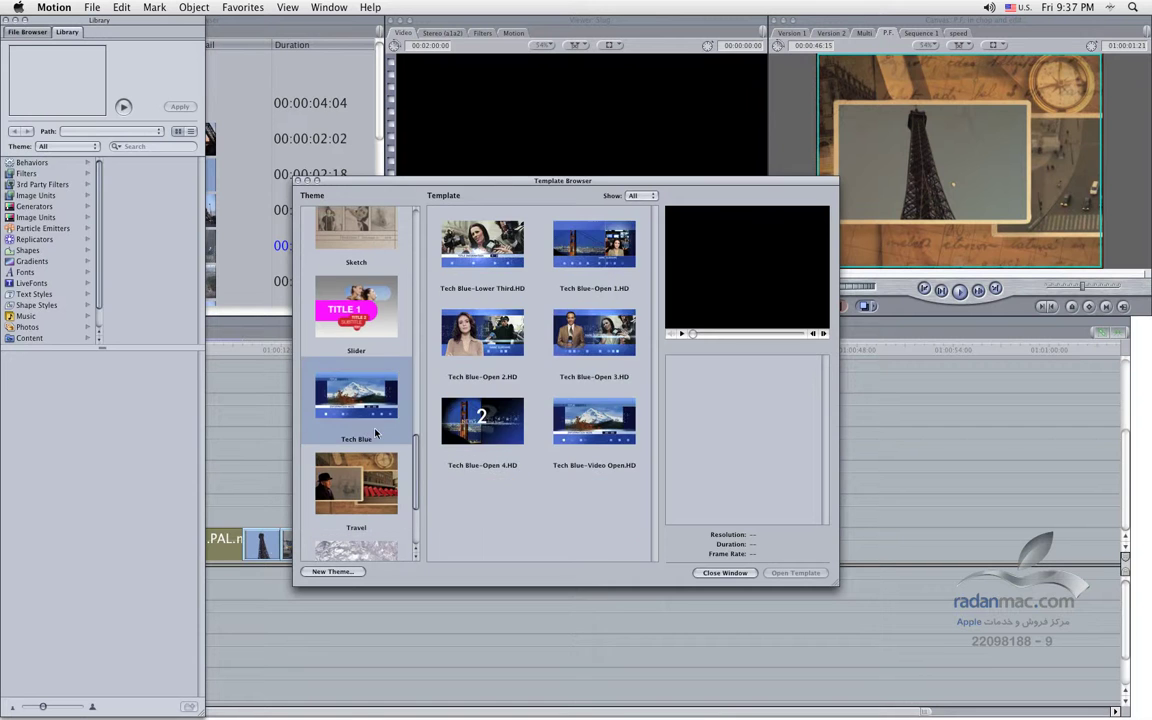
click(375, 494)
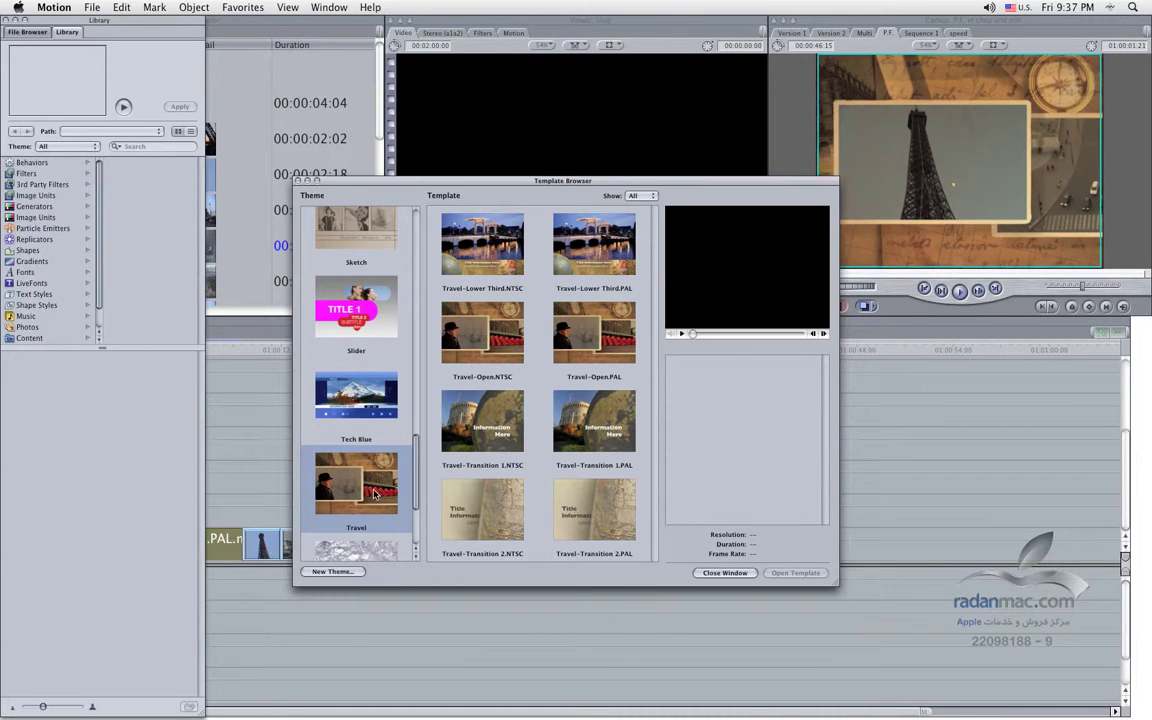
click(745, 572)
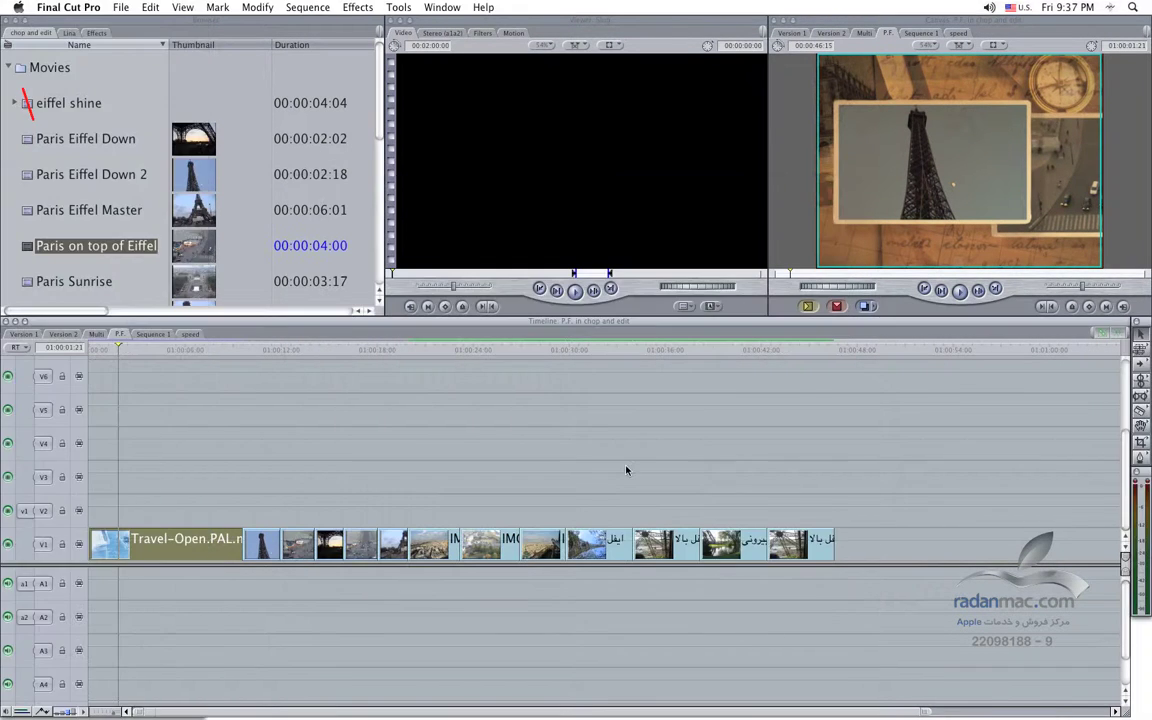
Park the timeline playhead at 01:00:09:15
click(307, 8)
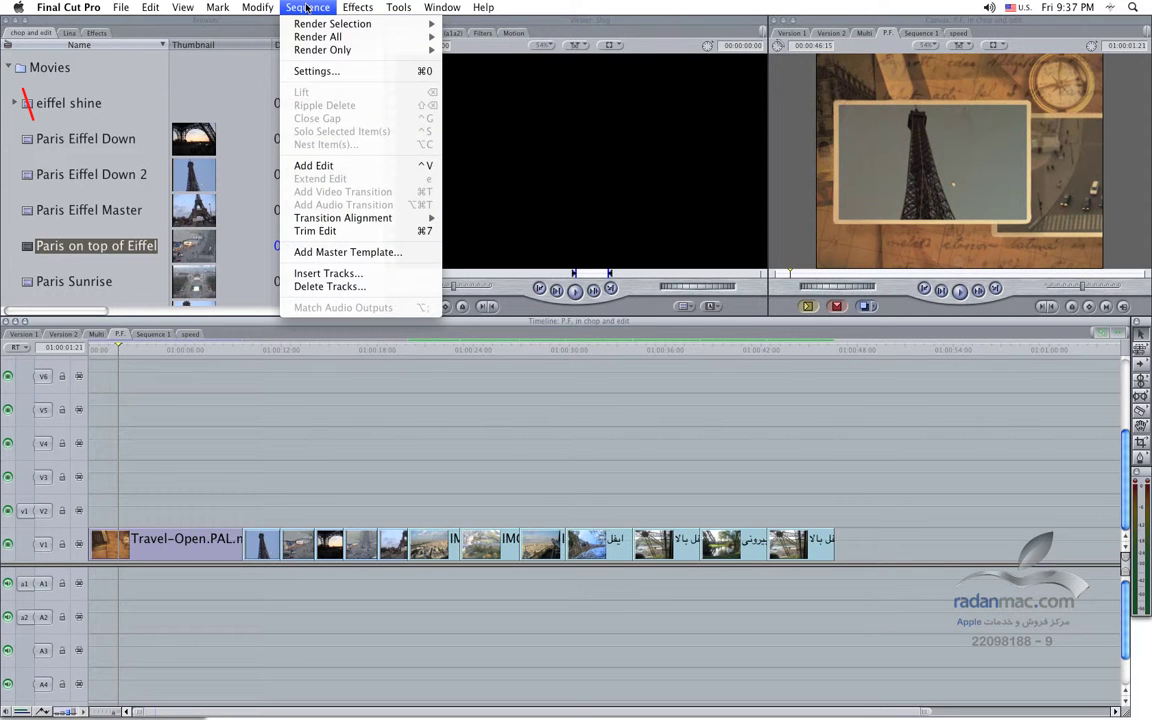
click(255, 352)
drag(255, 352, 243, 352)
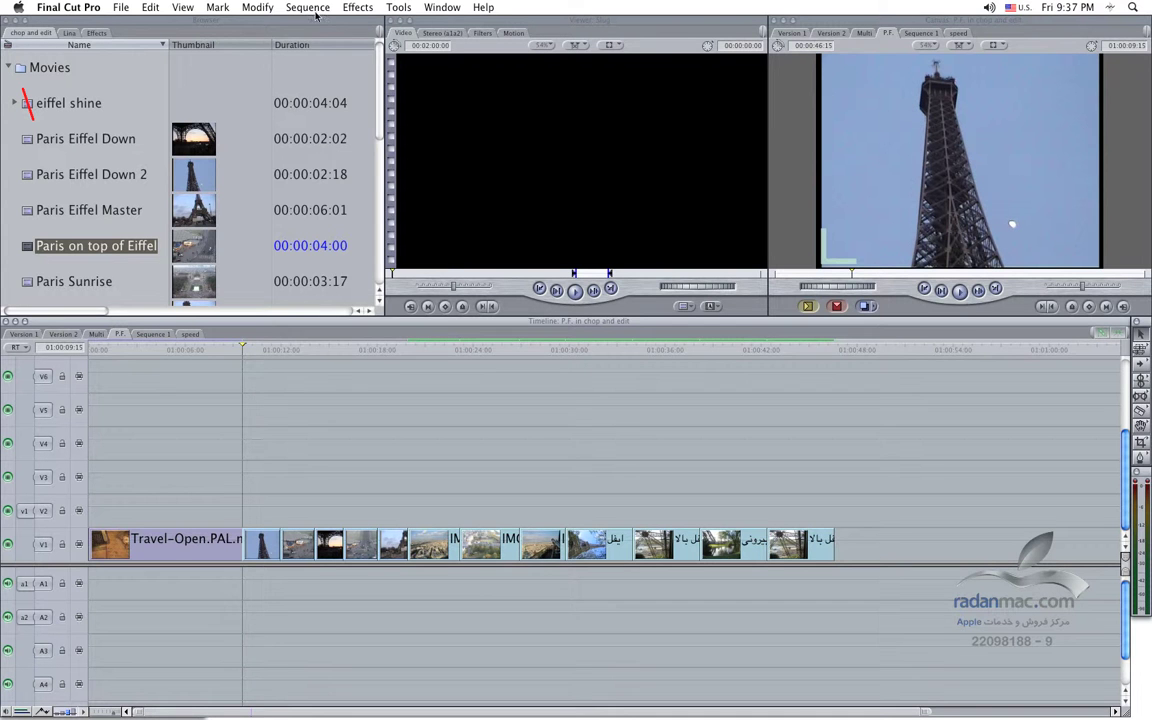
Open Sequence > Add Master Template and select Travel-Open.PAL from the Travel theme
click(285, 10)
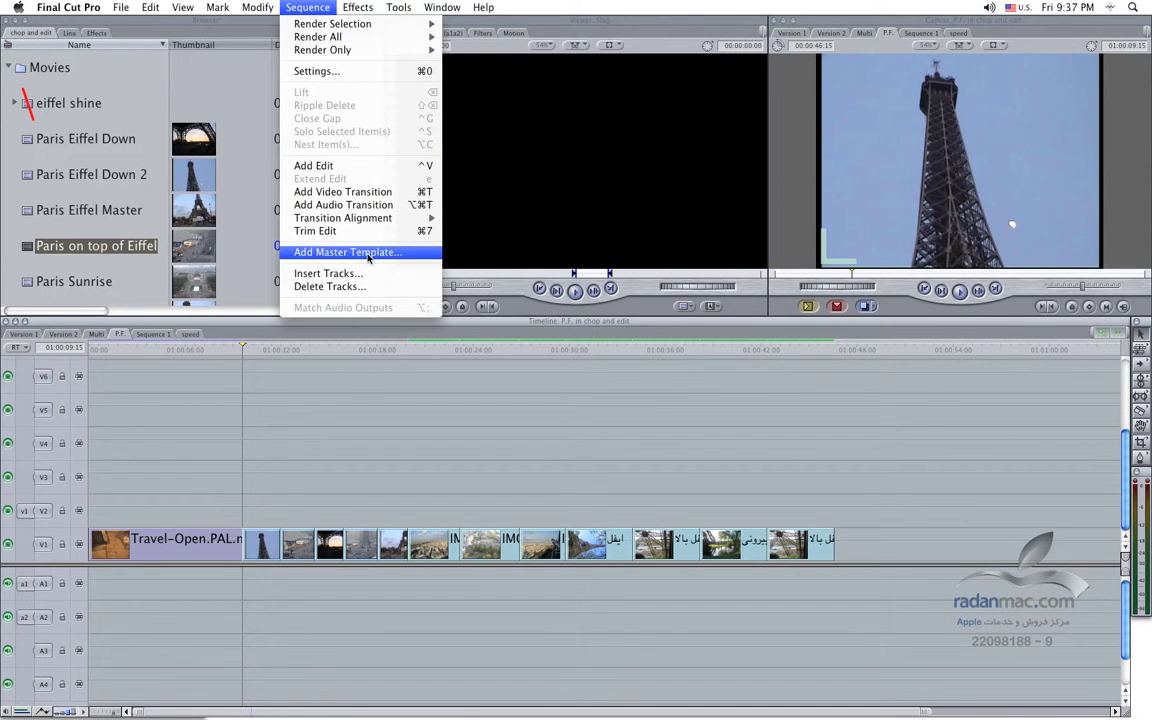
click(342, 398)
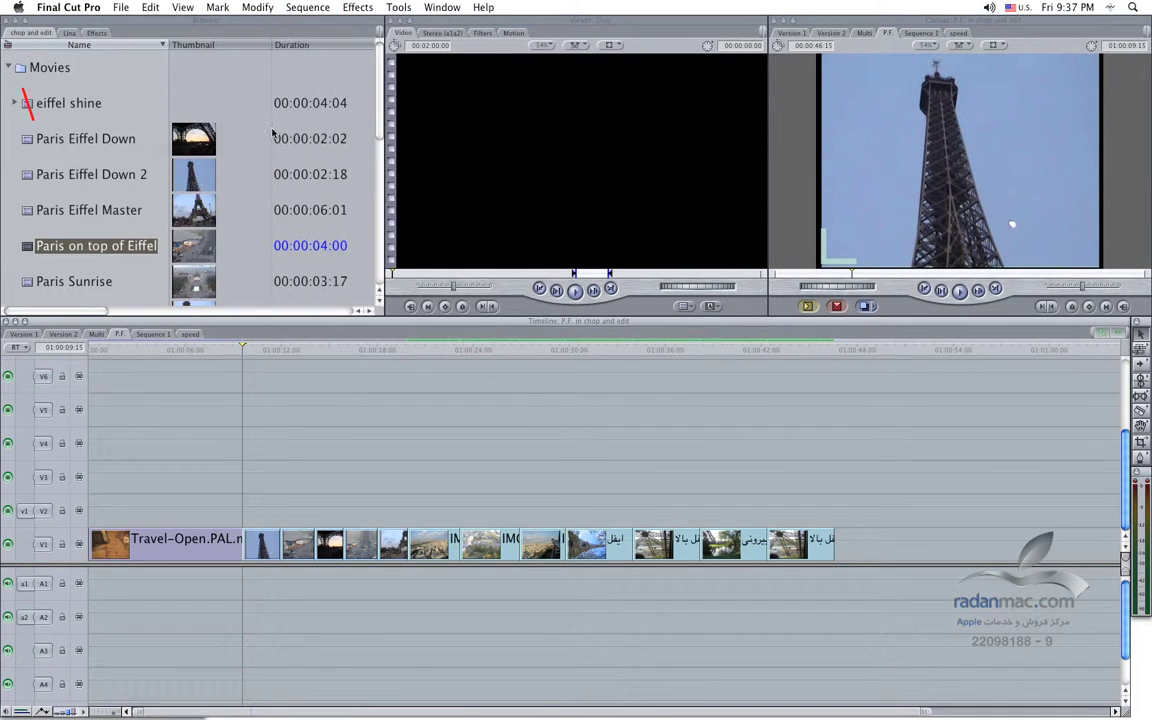
click(318, 8)
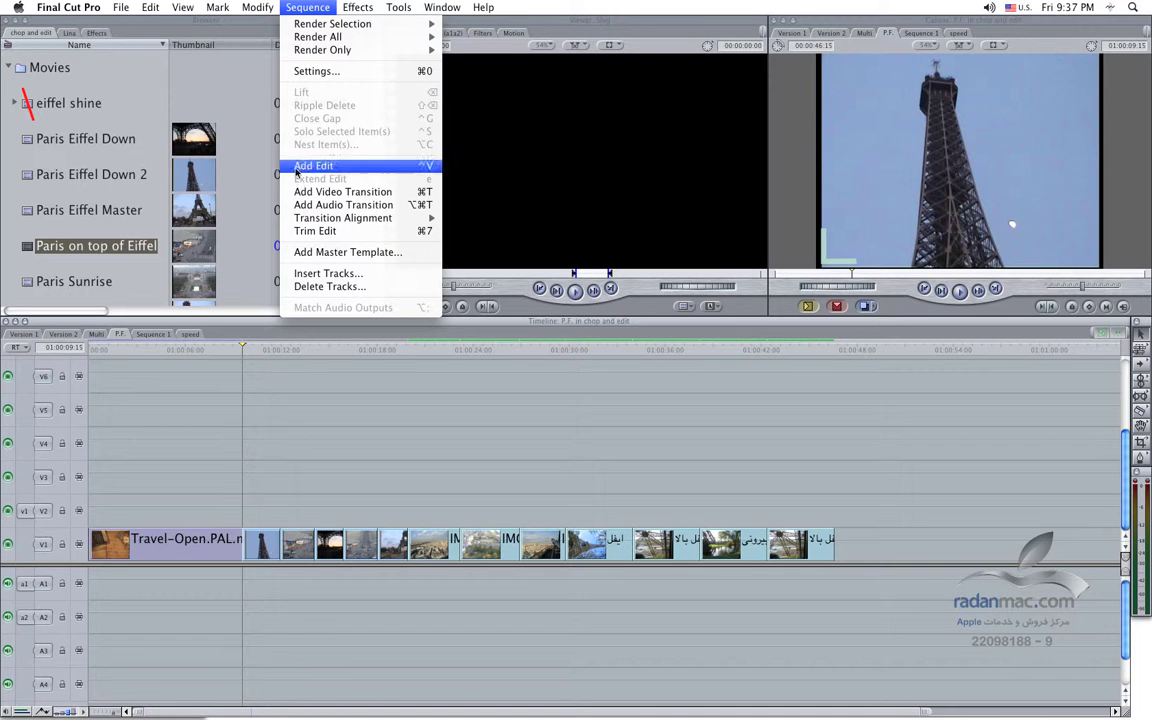
click(373, 251)
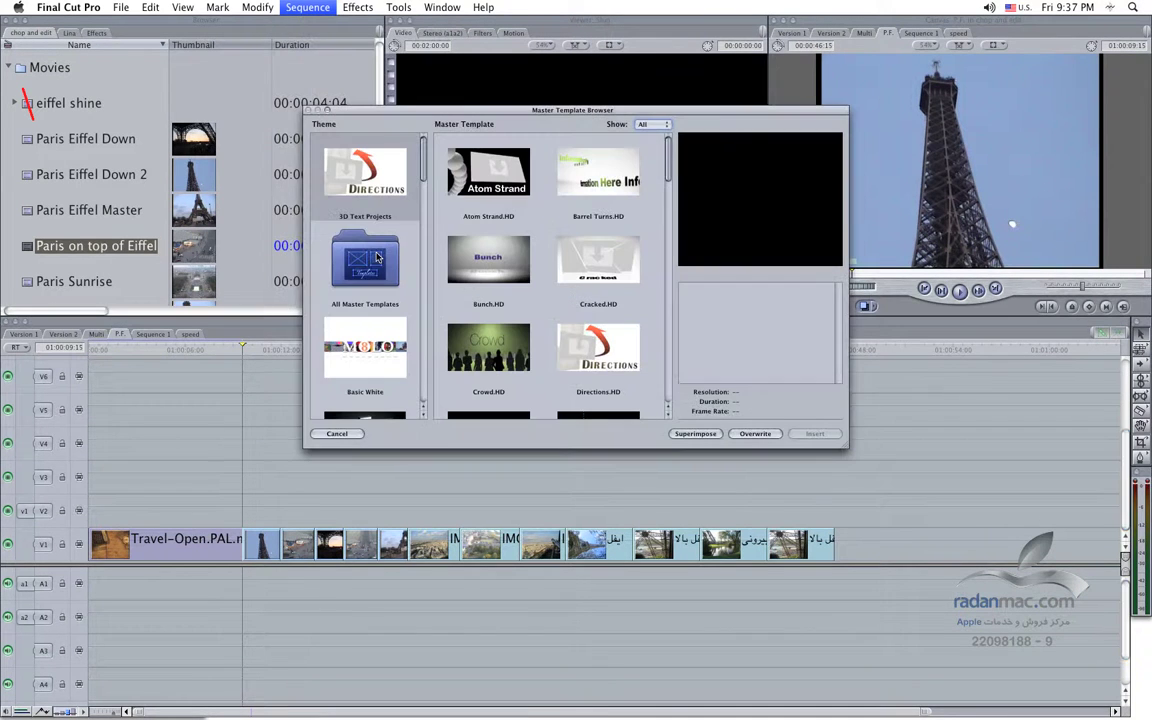
scroll(380, 240, down, 10)
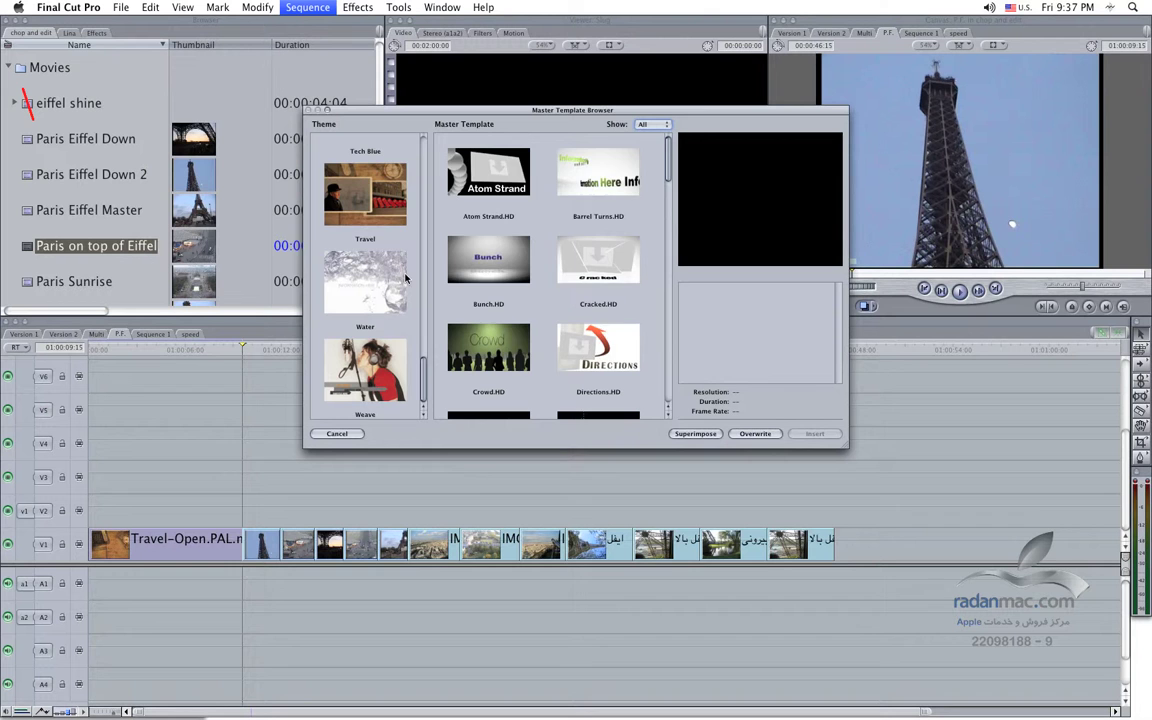
click(375, 217)
click(597, 262)
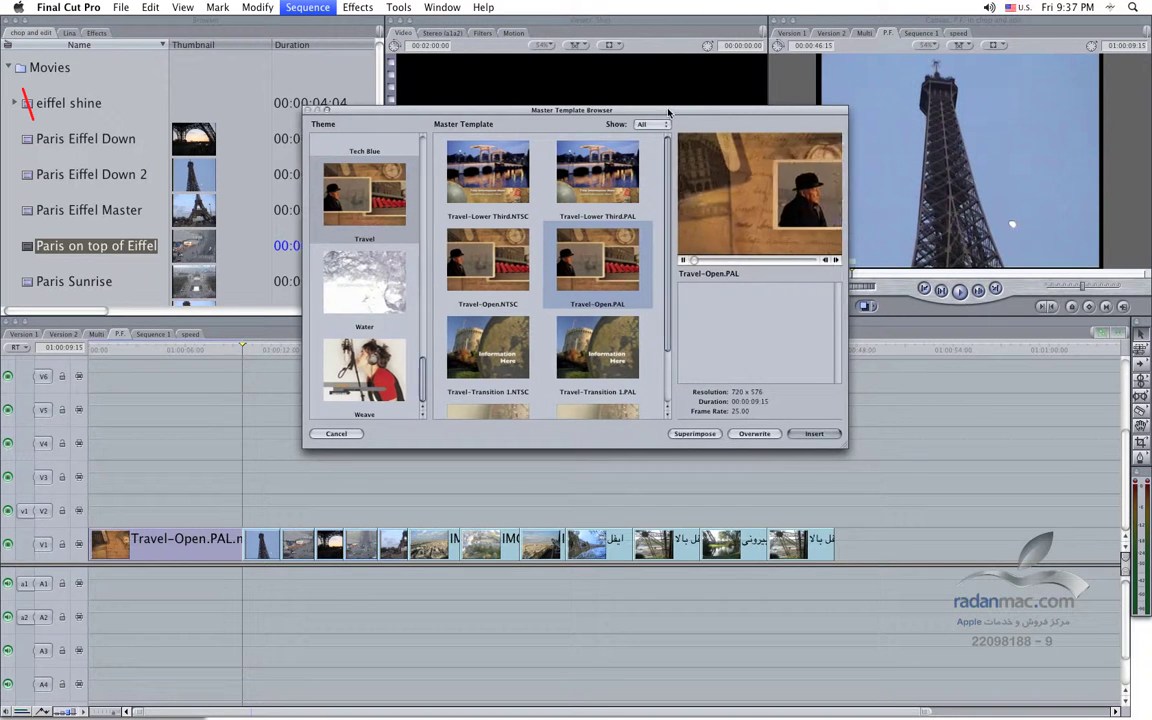
drag(669, 113, 525, 139)
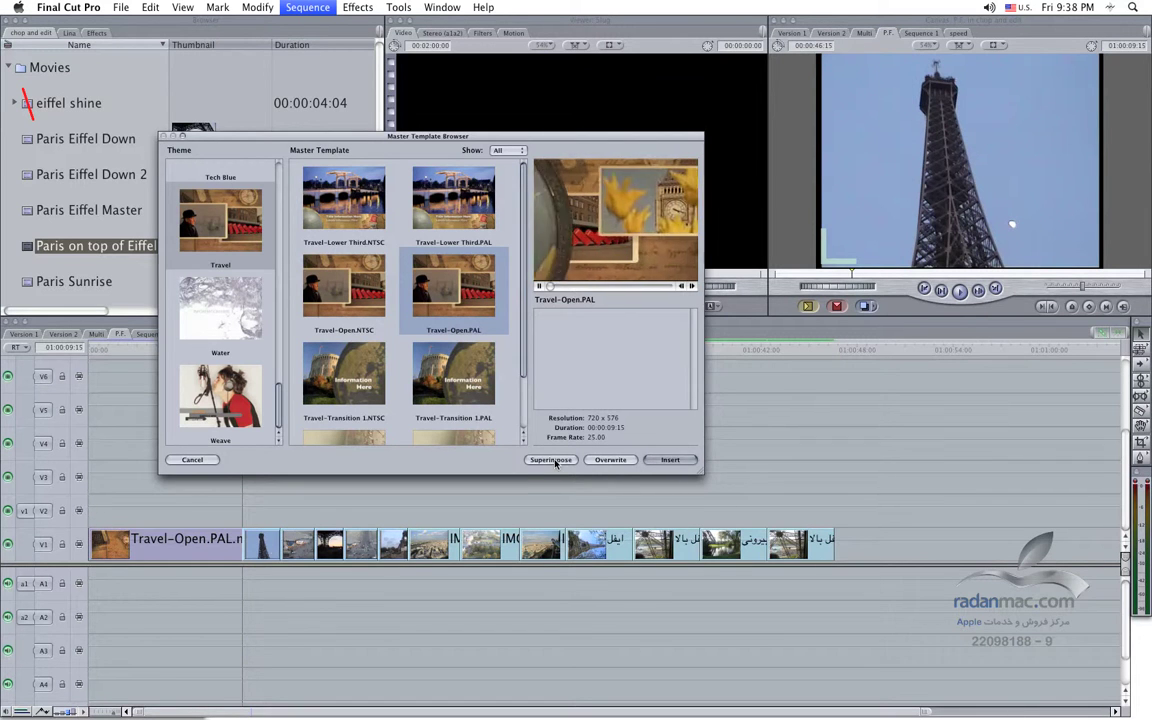
Insert Travel-Open.PAL into the timeline and park the playhead on its drop-zone frame
click(662, 460)
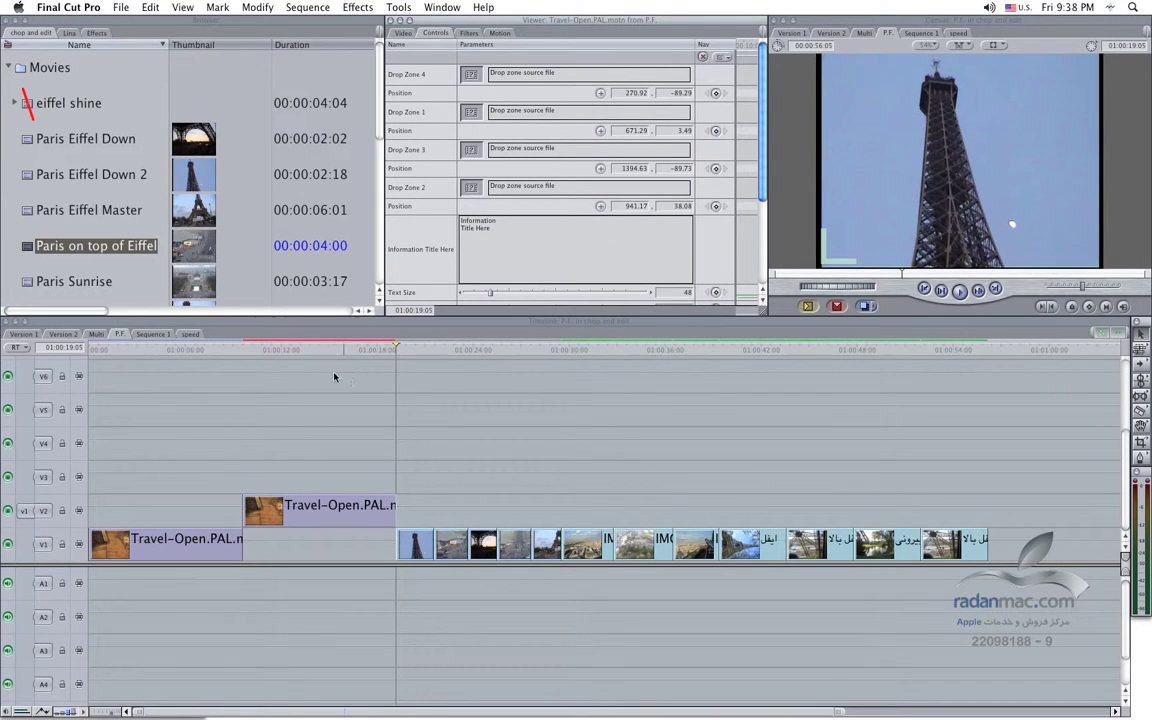
click(274, 348)
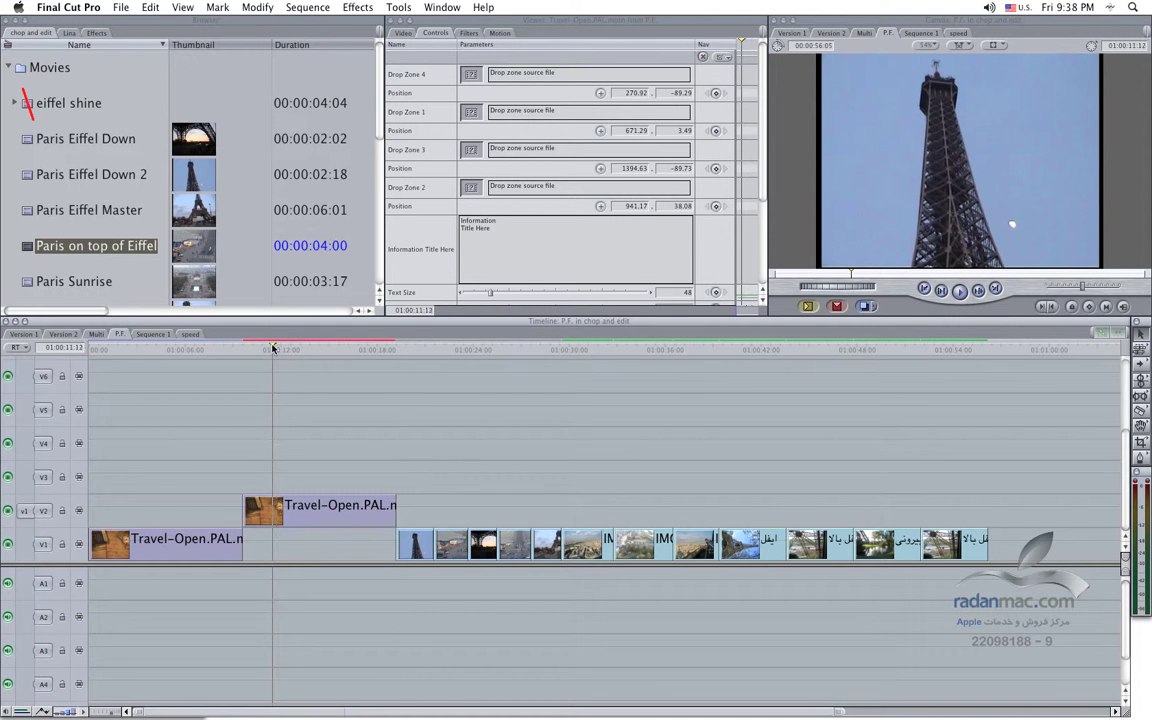
drag(278, 348, 375, 348)
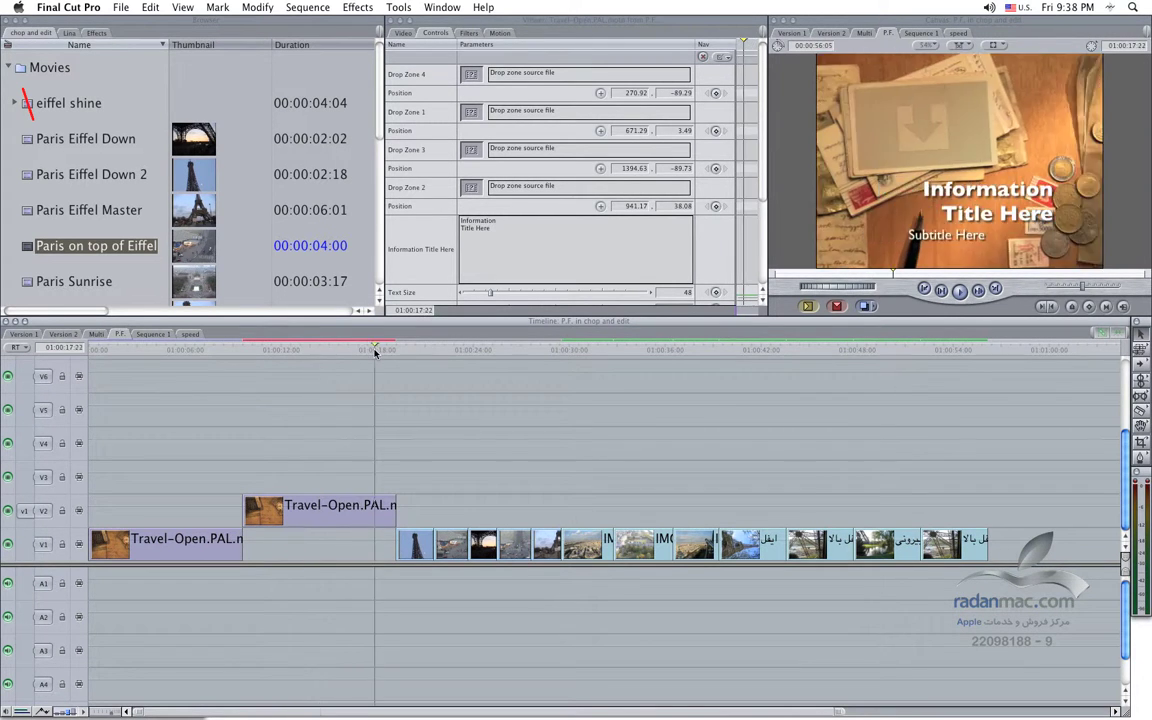
click(309, 349)
click(274, 349)
drag(263, 349, 280, 355)
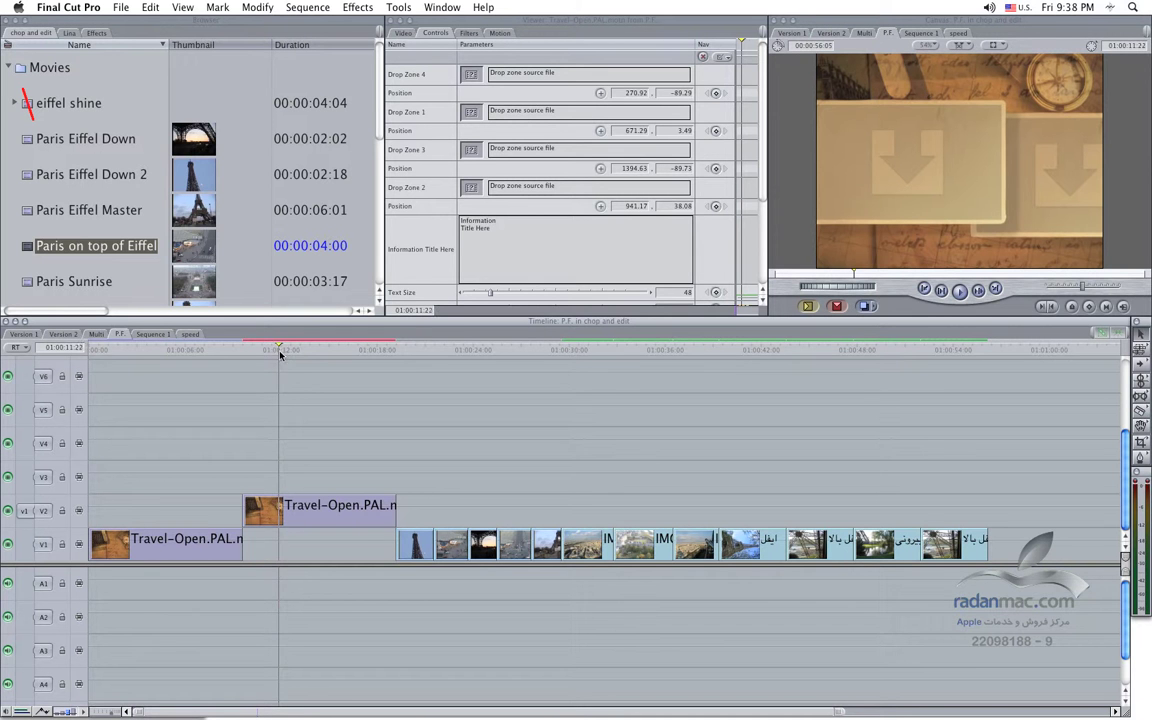
Preview later template frames and scroll through the drop-zone and title parameters
drag(280, 353, 368, 358)
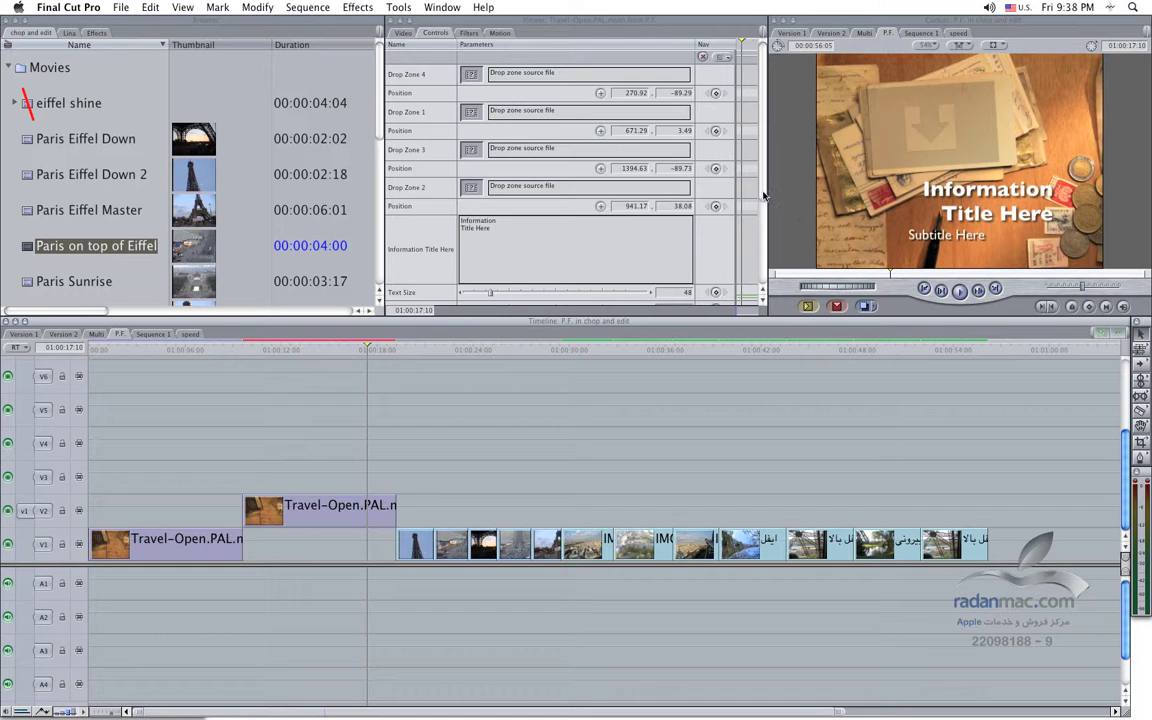
scroll(763, 212, down, 2)
scroll(763, 212, down, 3)
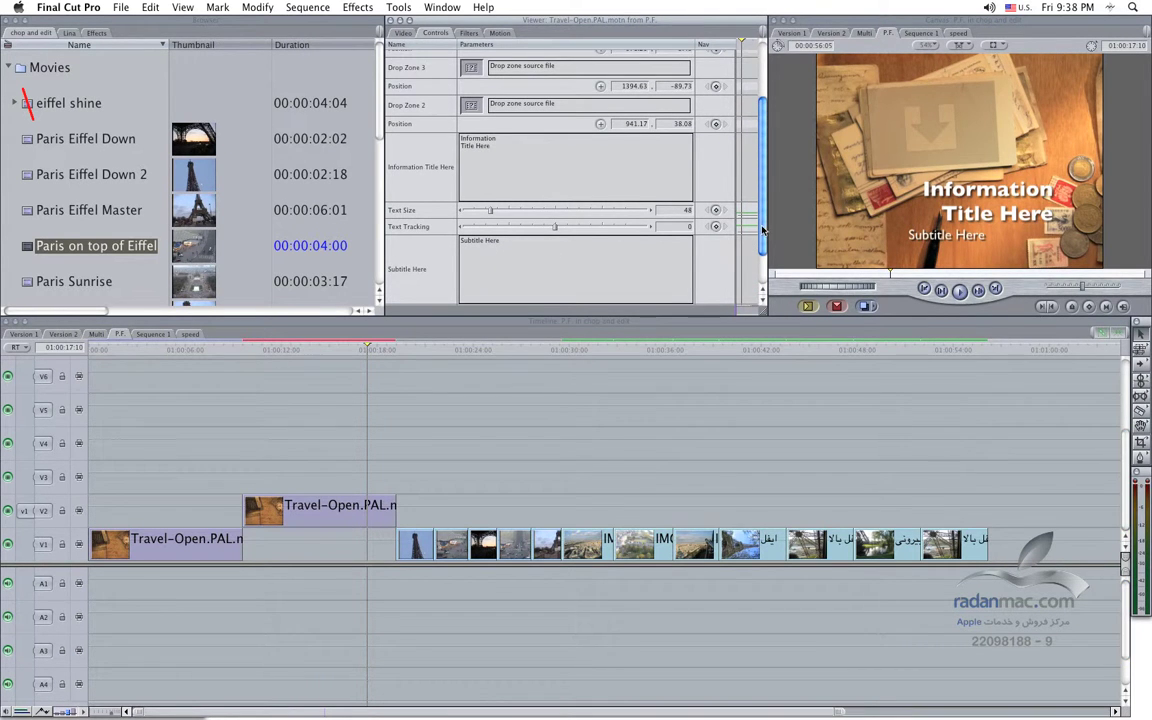
scroll(763, 228, up, 5)
Fill drop zones 4, 1, 3 and 2 with Paris Eiffel Down, Down 2, Eiffel Master and Paris on top of Eiffel
drag(45, 142, 471, 76)
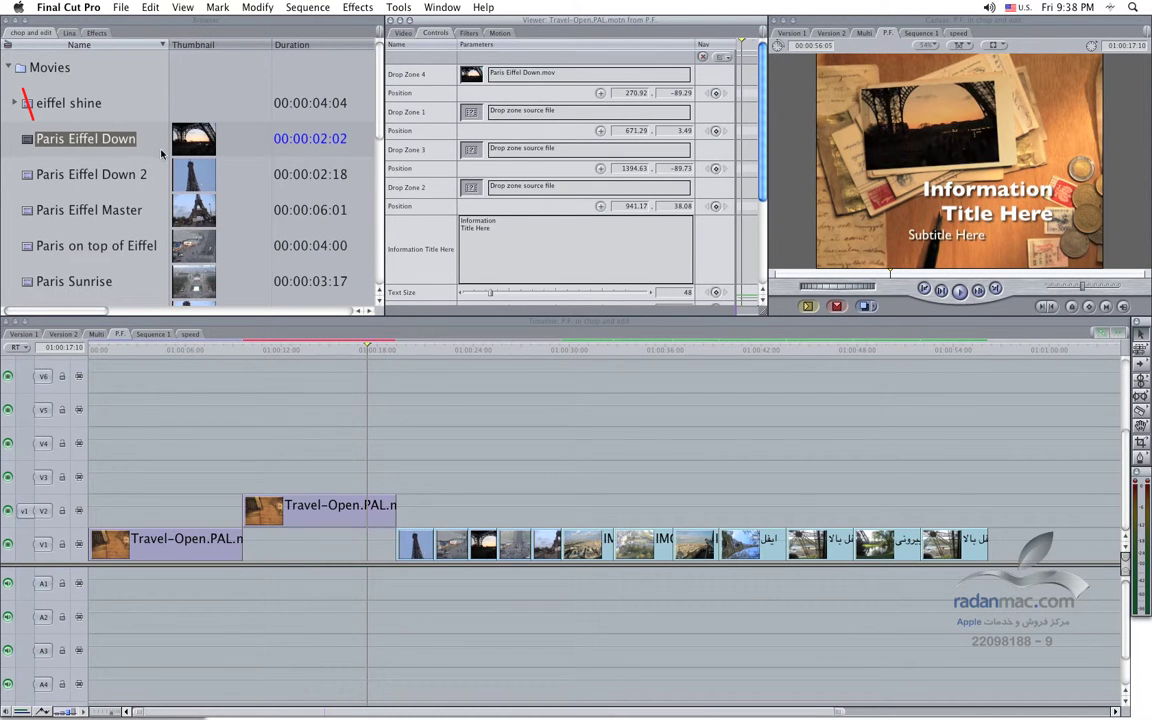
drag(60, 174, 470, 108)
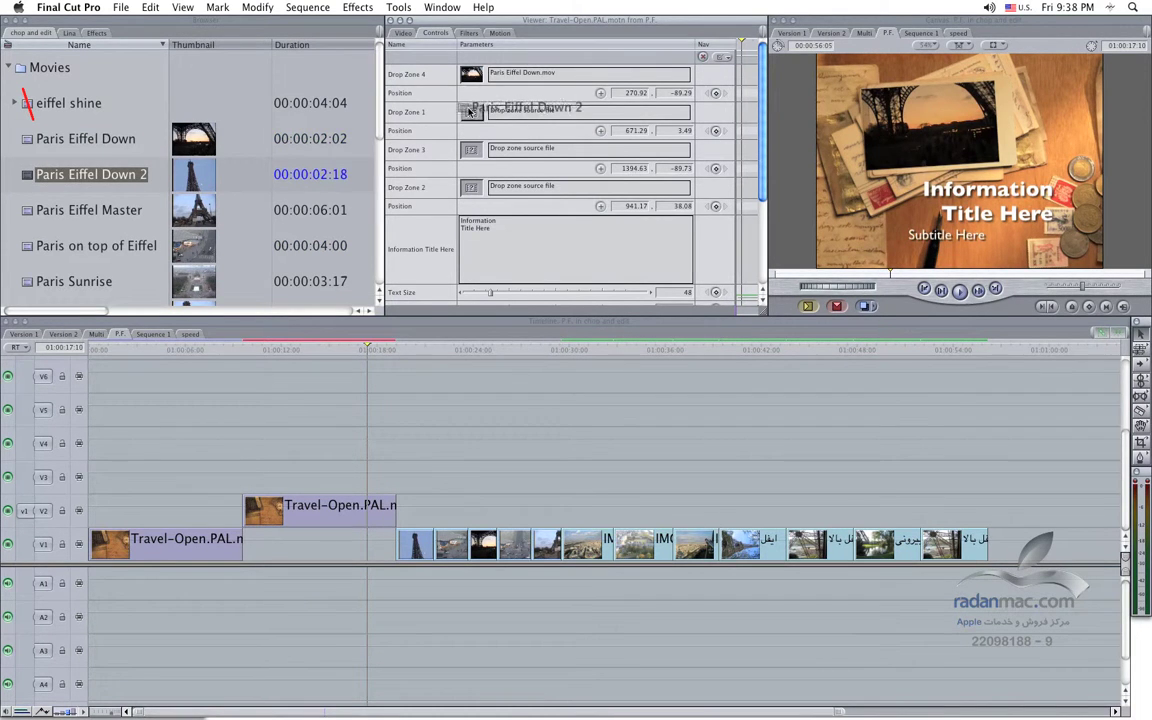
click(304, 211)
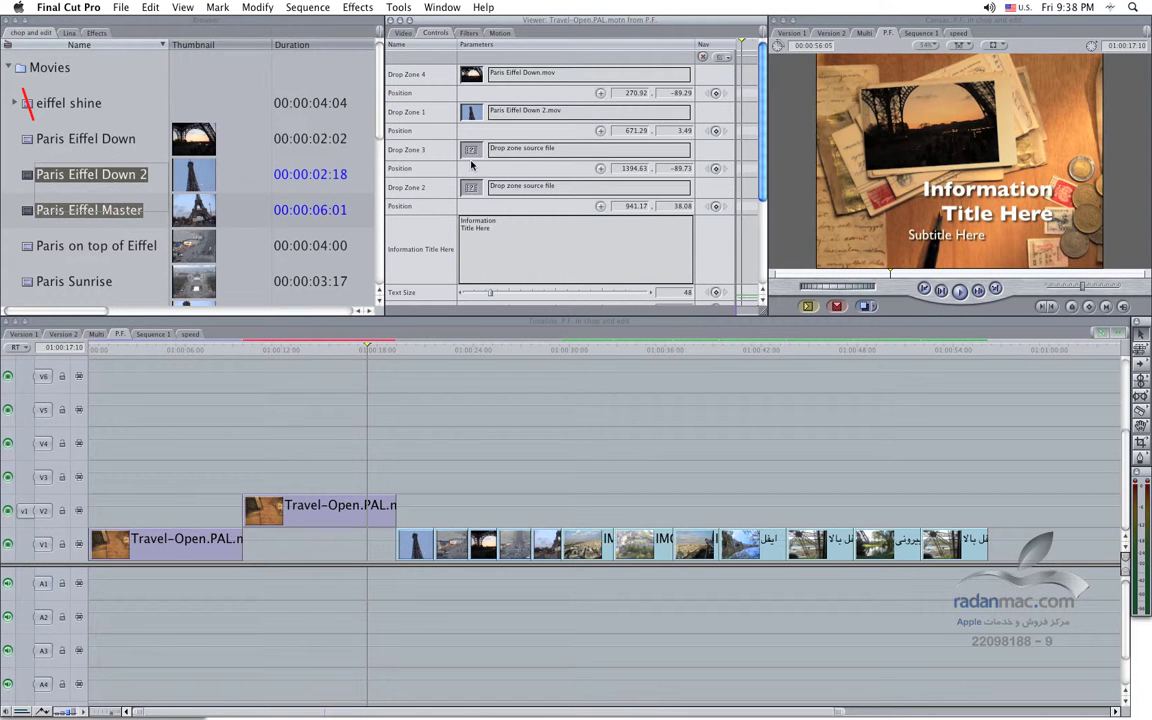
click(65, 195)
drag(27, 213, 470, 150)
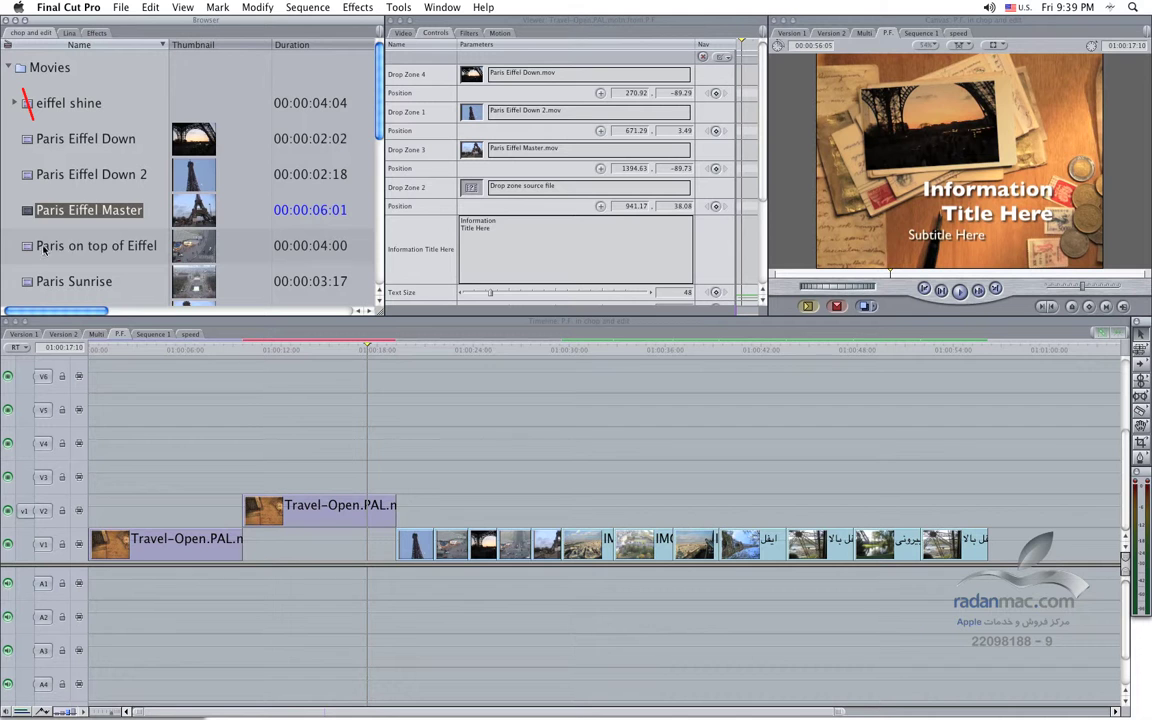
drag(43, 249, 470, 187)
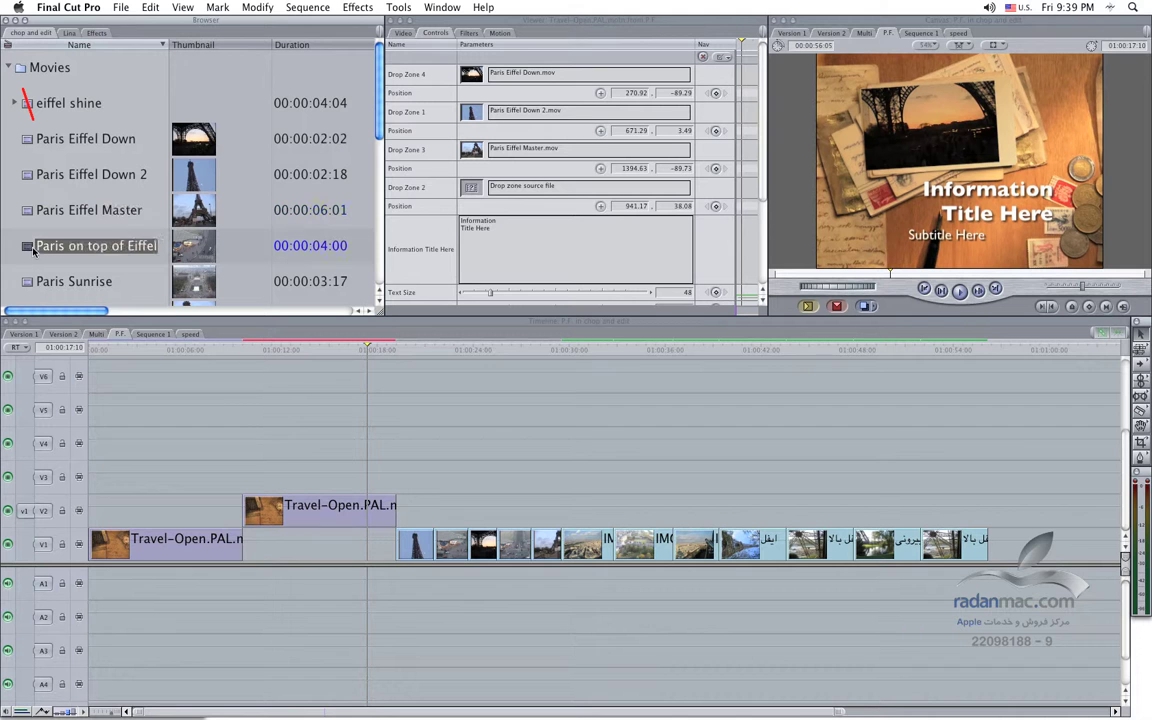
Change the Information Title text to 'Paris Spring 2008'
click(505, 226)
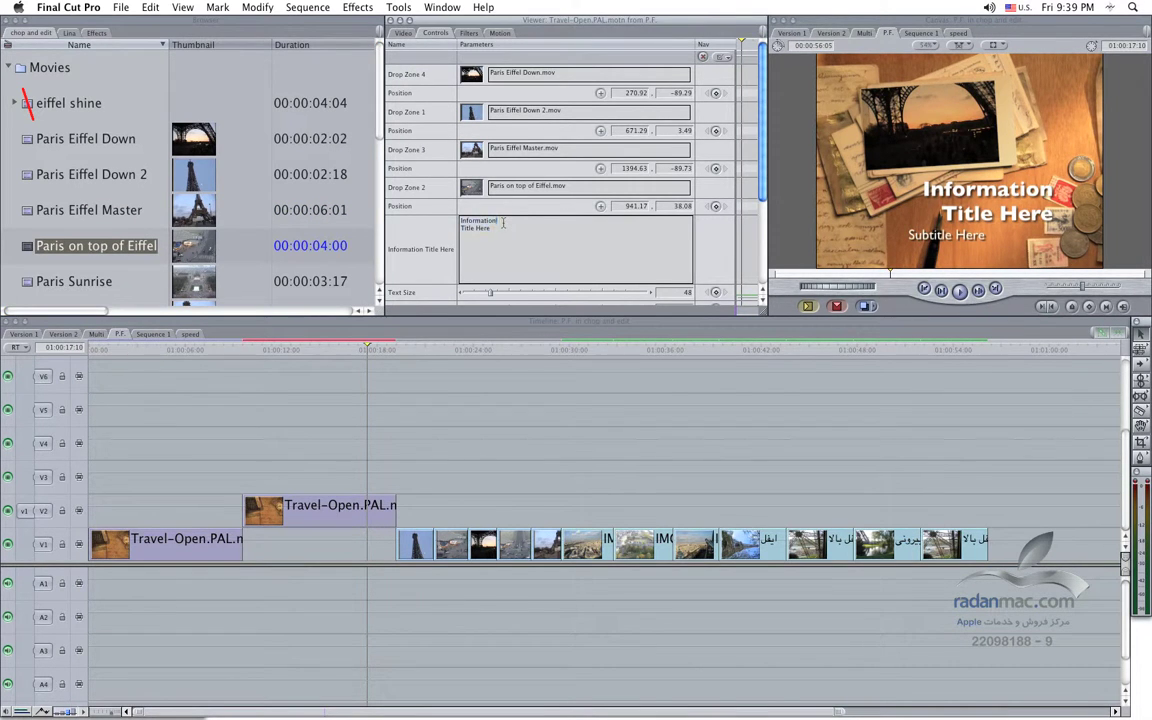
text(P)
text(Su)
text( 2008)
drag(761, 180, 758, 210)
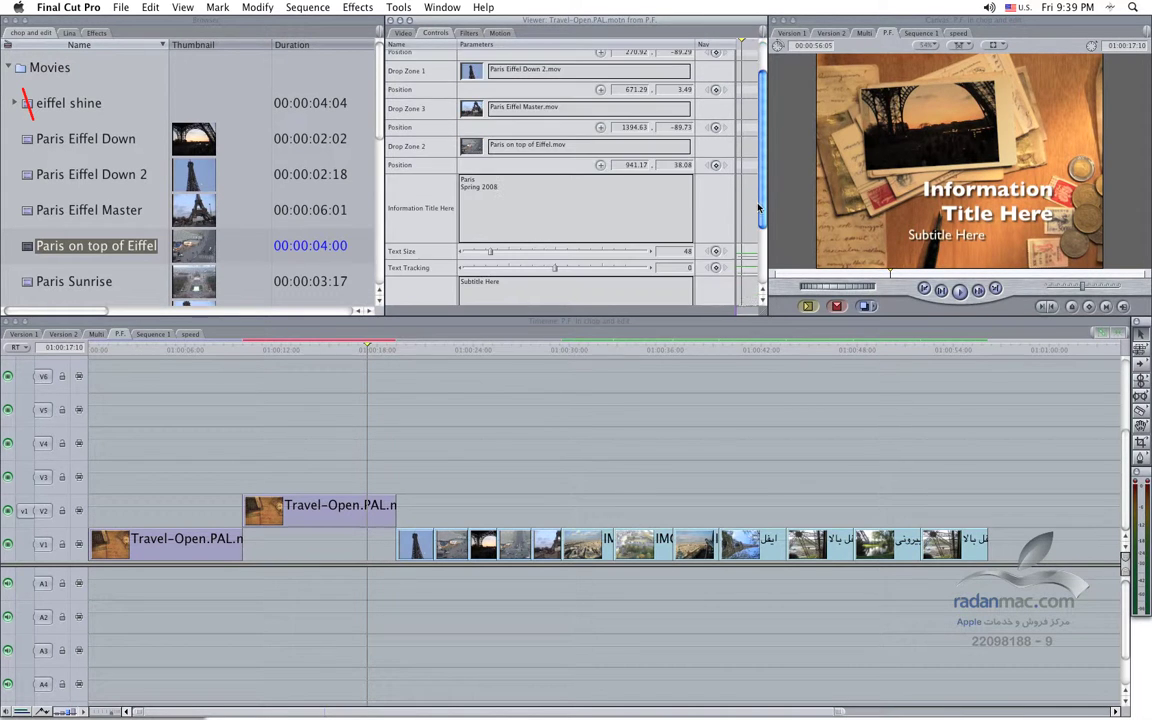
Set the subtitle to 'A Trip to the Heart of Europe' and shrink title and subtitle sizes to 47 and 27
scroll(759, 212, down, 1)
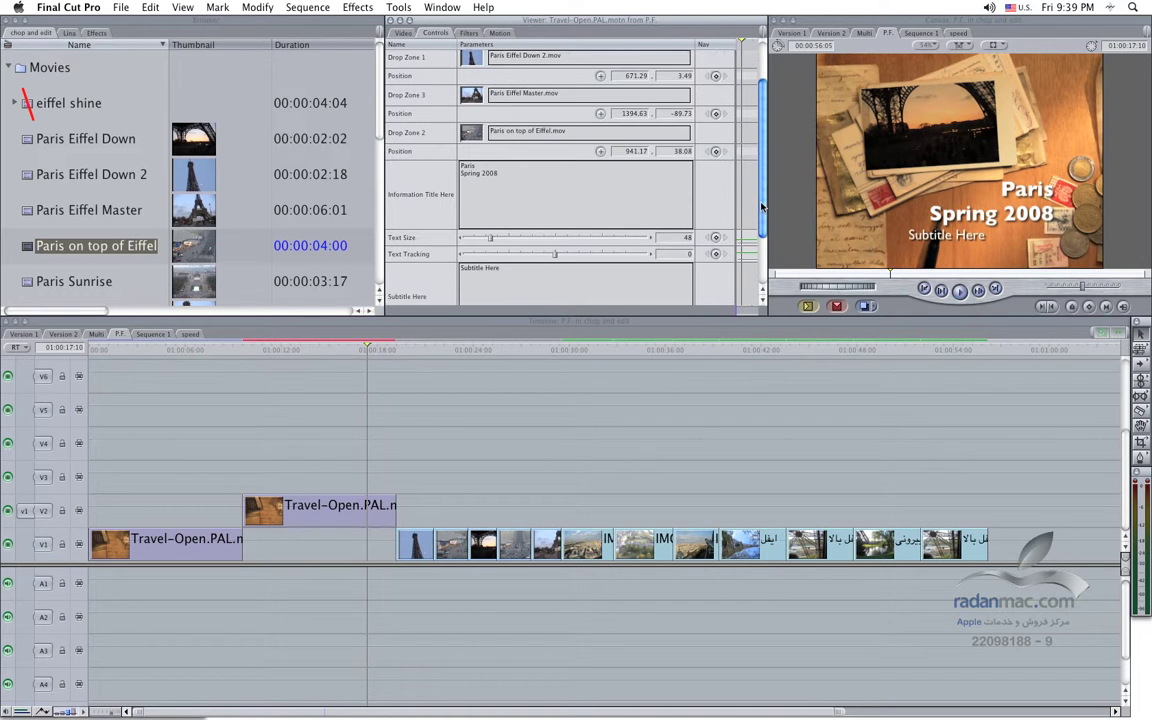
scroll(761, 215, down, 1)
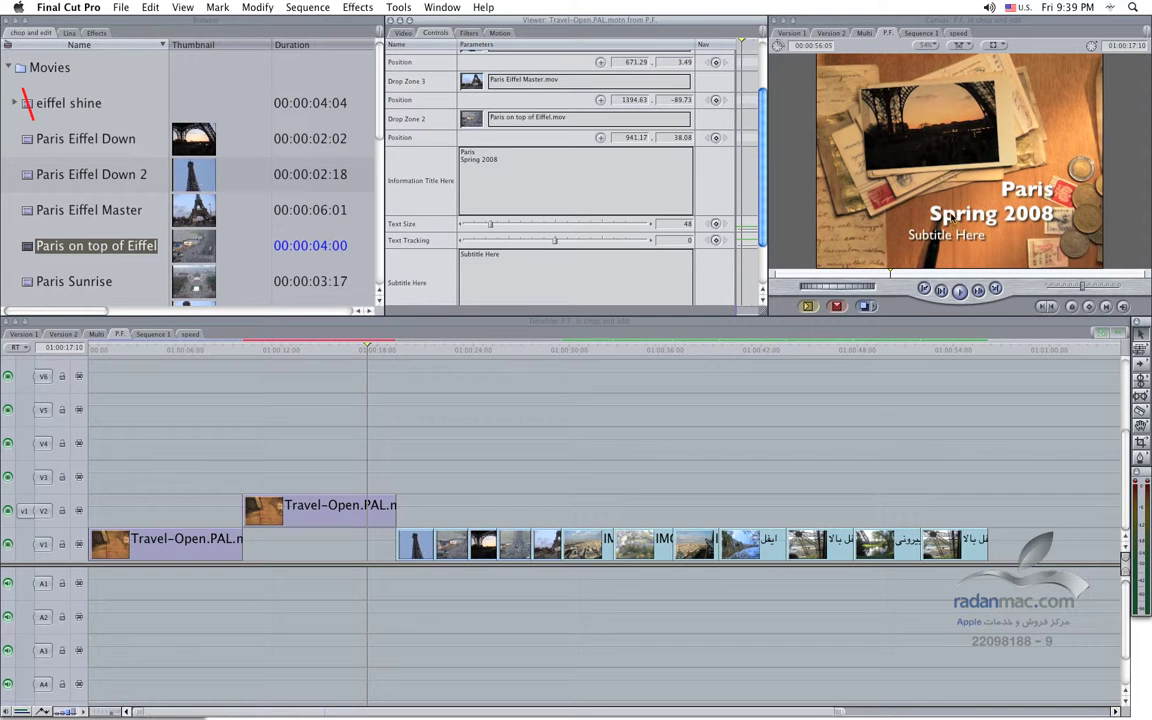
scroll(600, 210, down, 3)
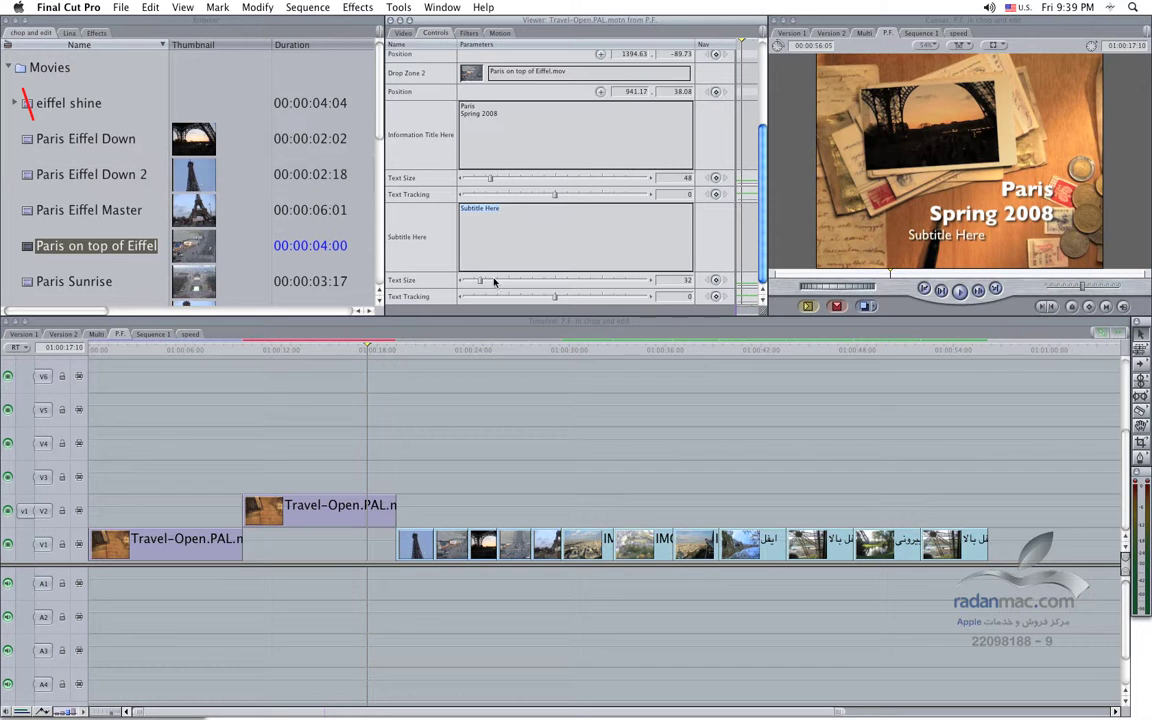
text(A Trip to th)
click(537, 130)
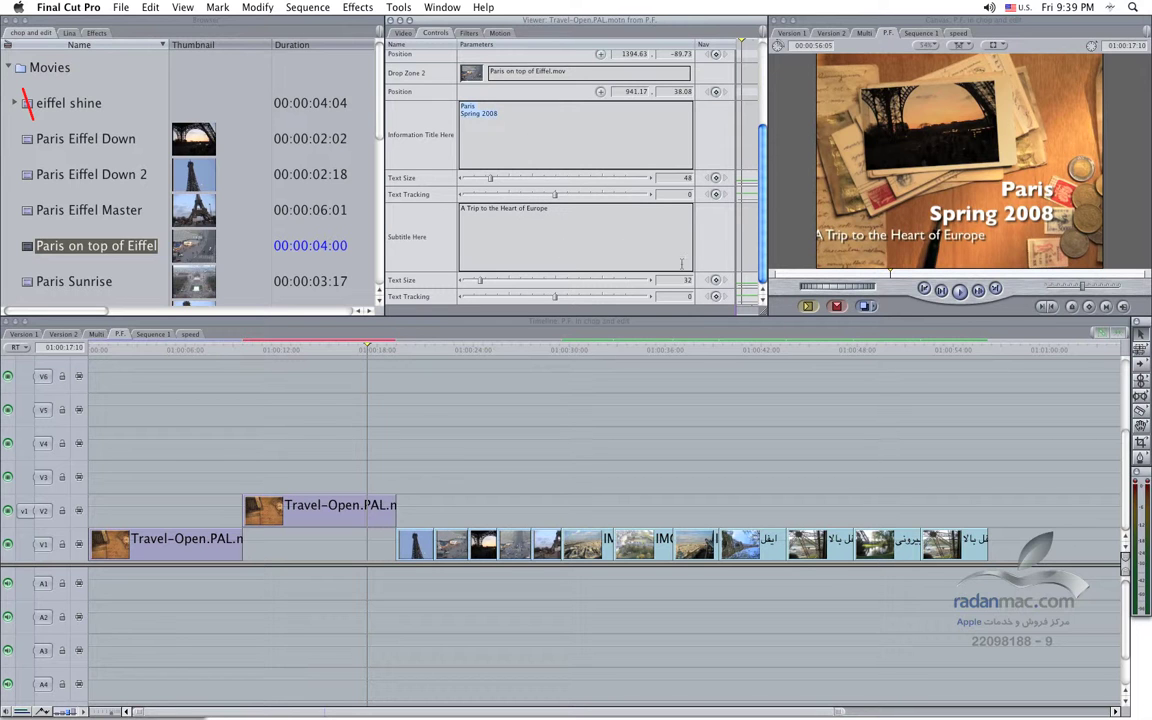
click(761, 208)
drag(489, 181, 490, 181)
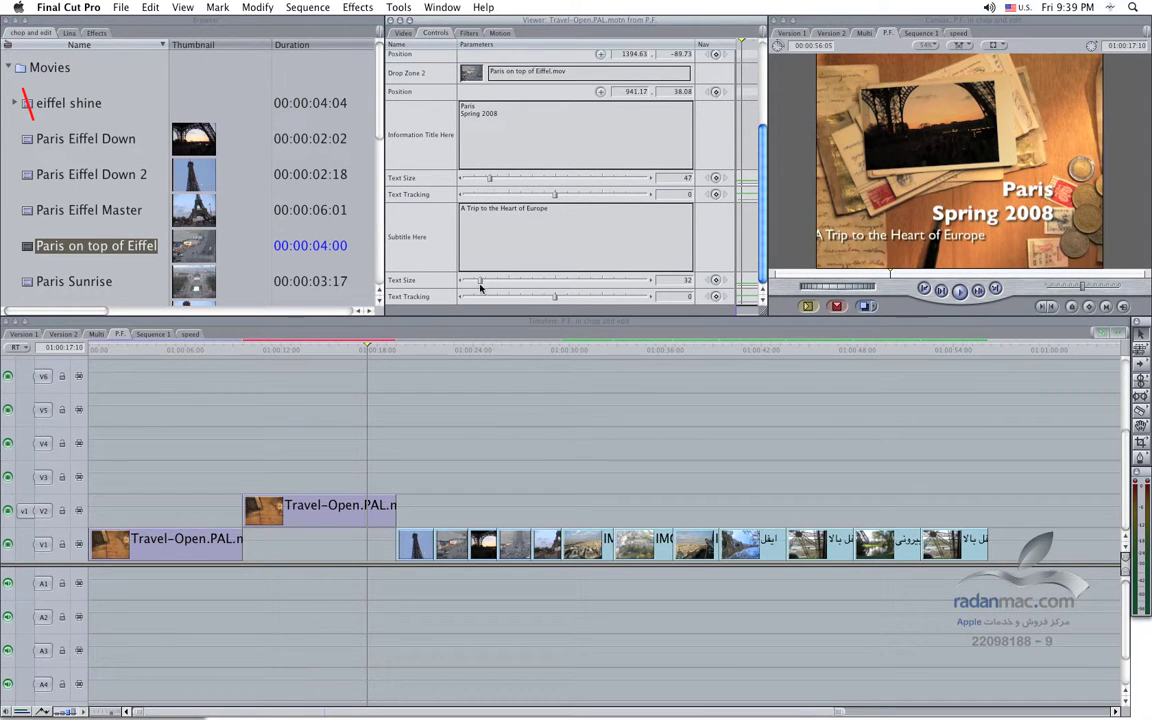
drag(479, 285, 476, 285)
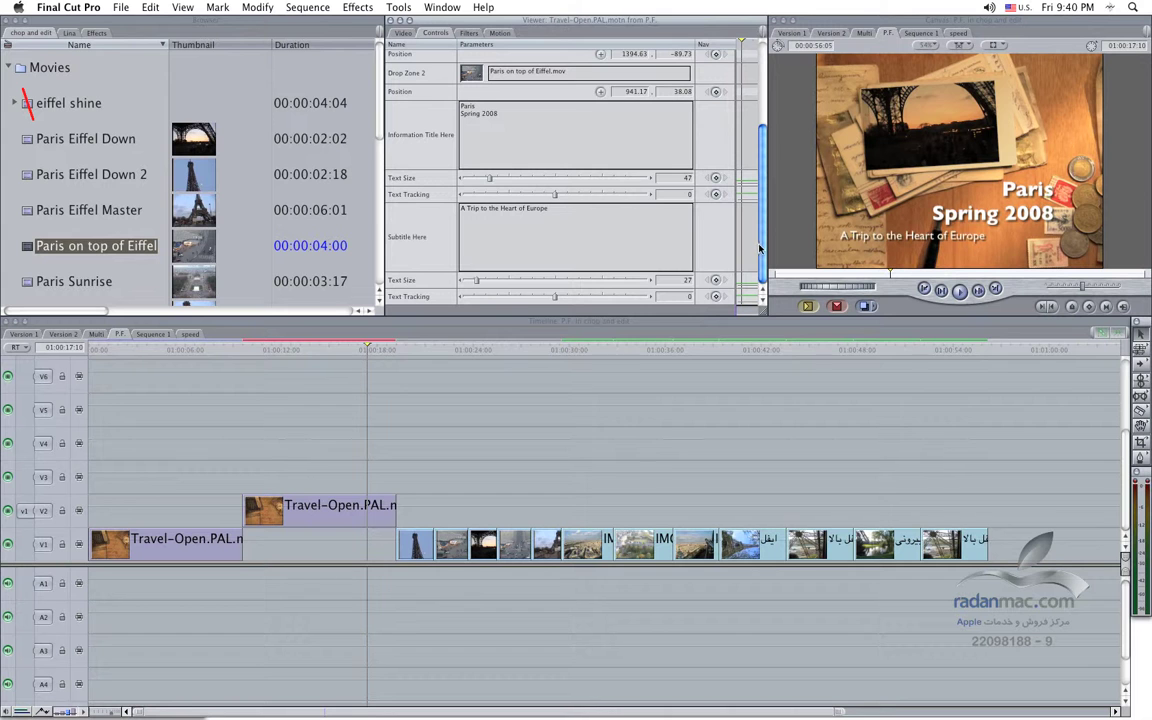
Scrub through the template to the Paris title frame around 01:00:14:11
scroll(686, 222, up, 2)
scroll(686, 215, up, 2)
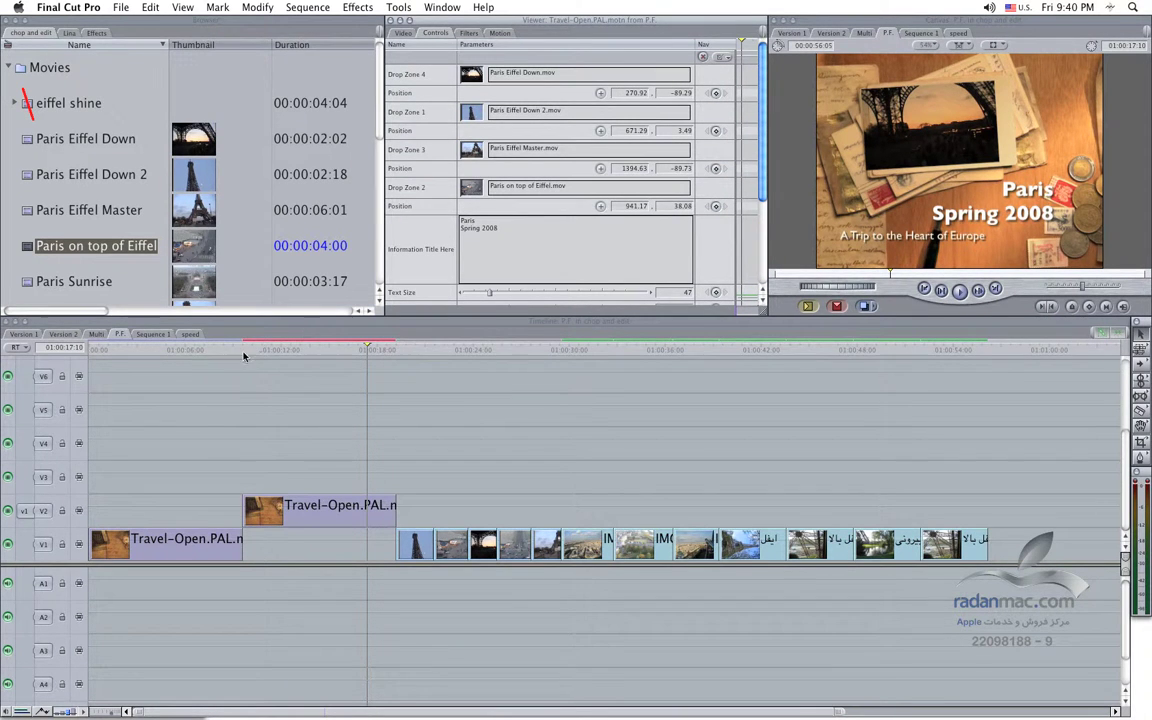
click(221, 322)
drag(259, 348, 287, 362)
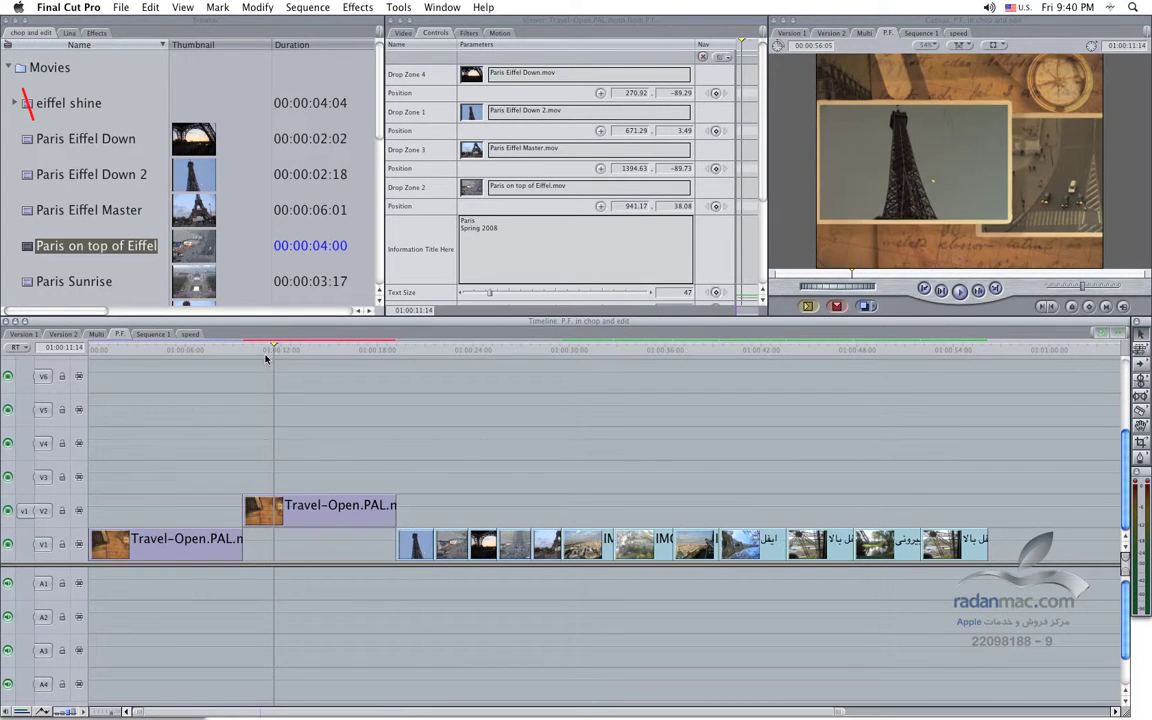
click(259, 350)
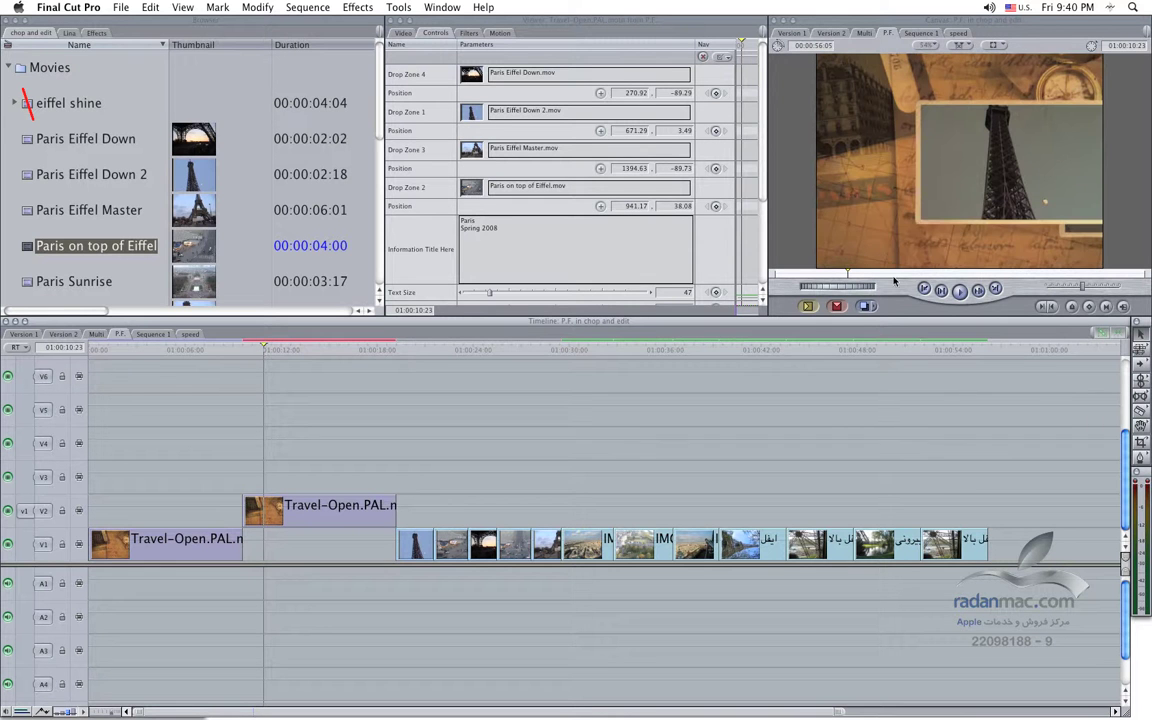
click(279, 350)
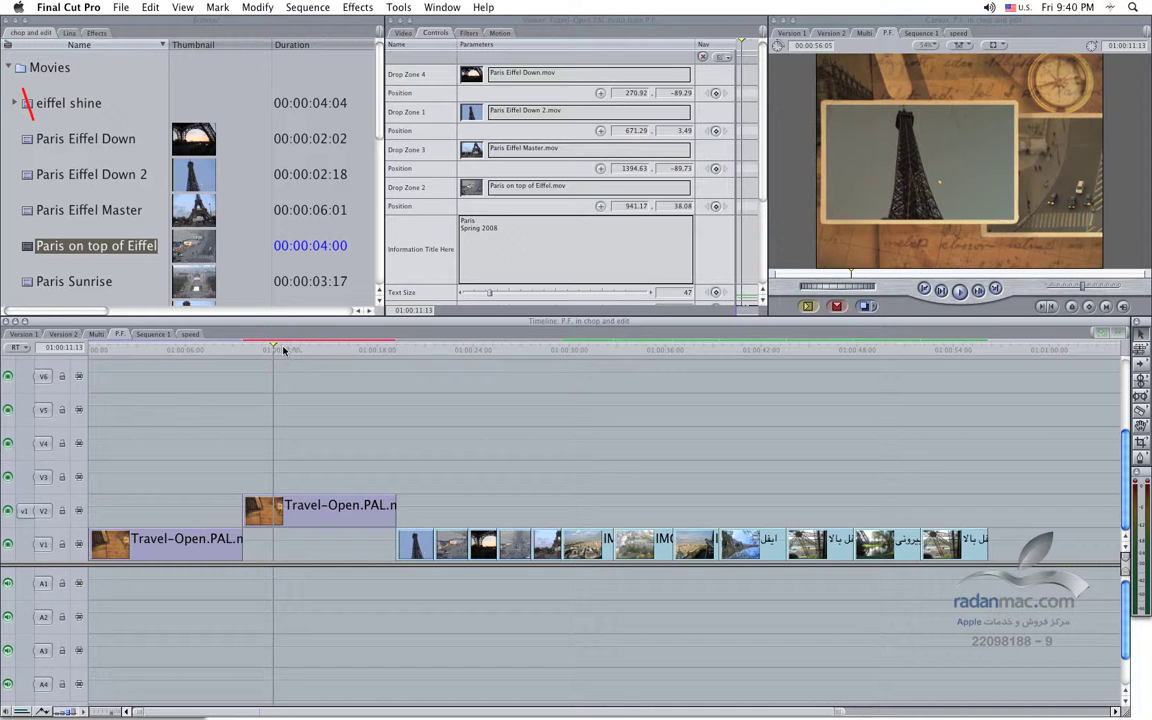
click(292, 350)
click(306, 351)
click(316, 351)
click(325, 352)
click(329, 351)
click(339, 351)
click(350, 351)
click(360, 351)
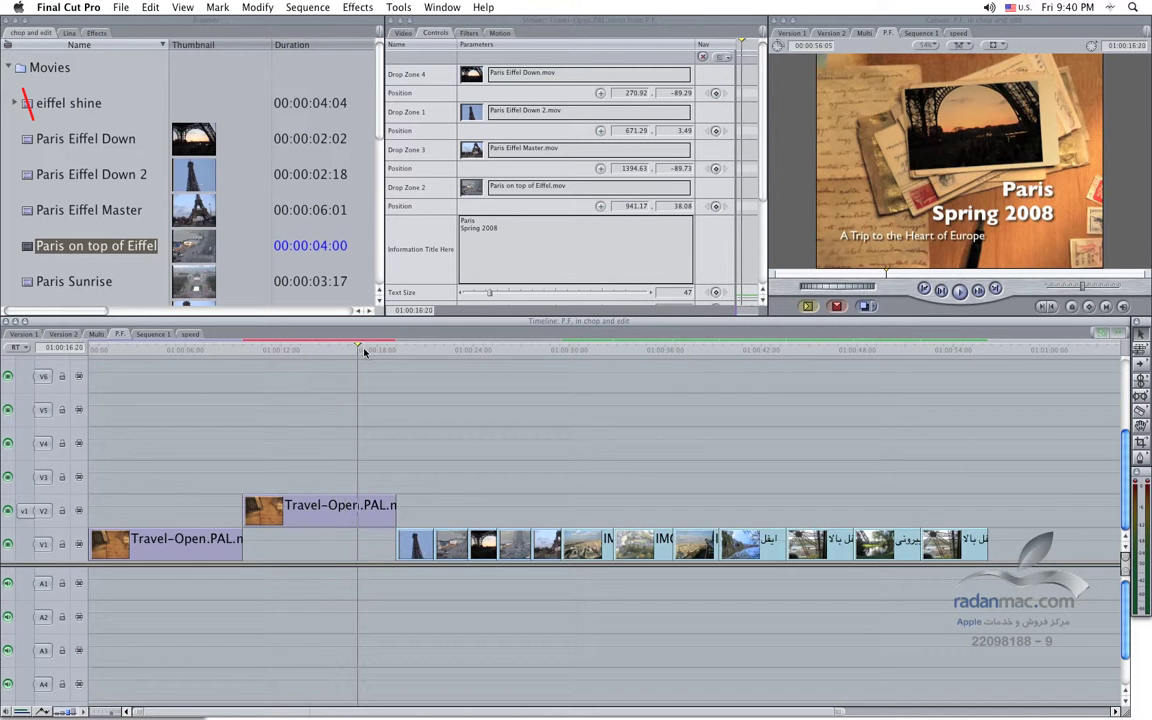
click(365, 351)
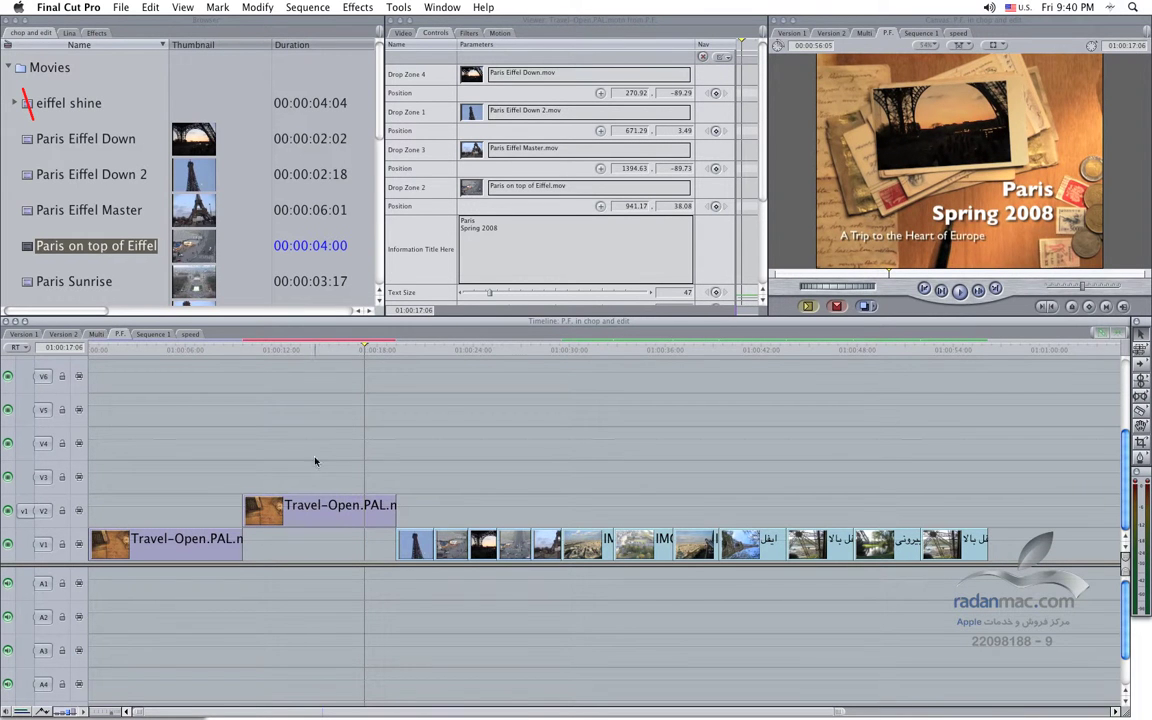
Remove the extra template clip, then play the sequence from its start and return Home
key(super+z)
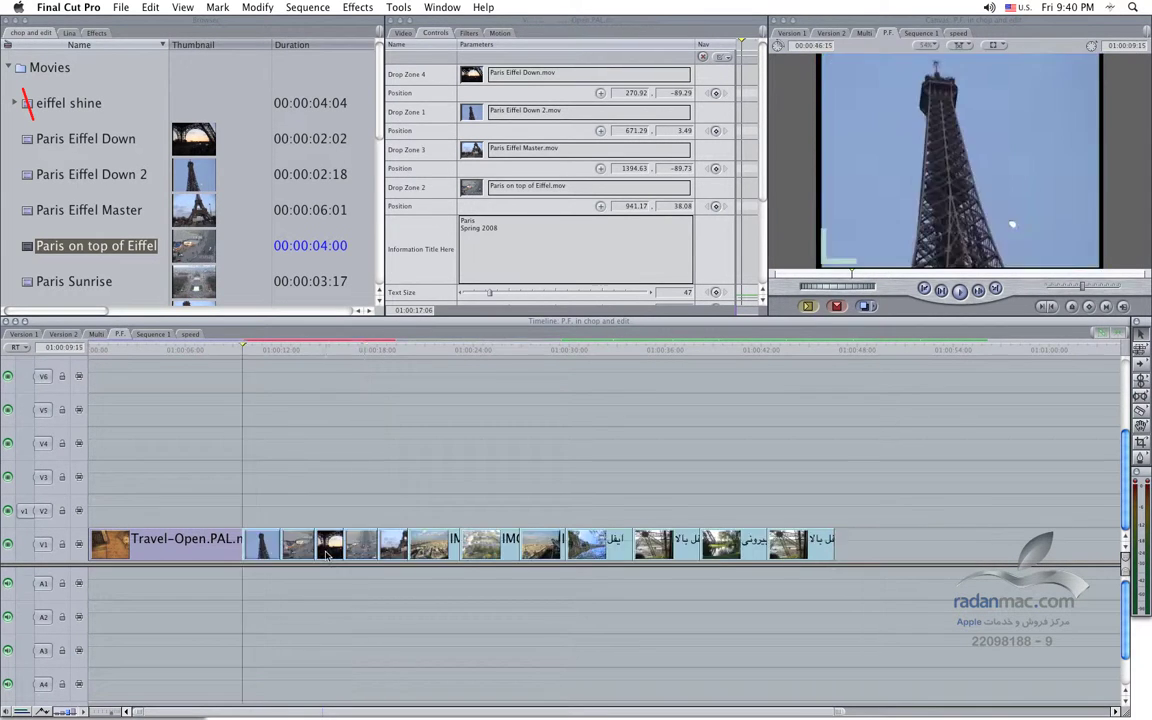
key(Home)
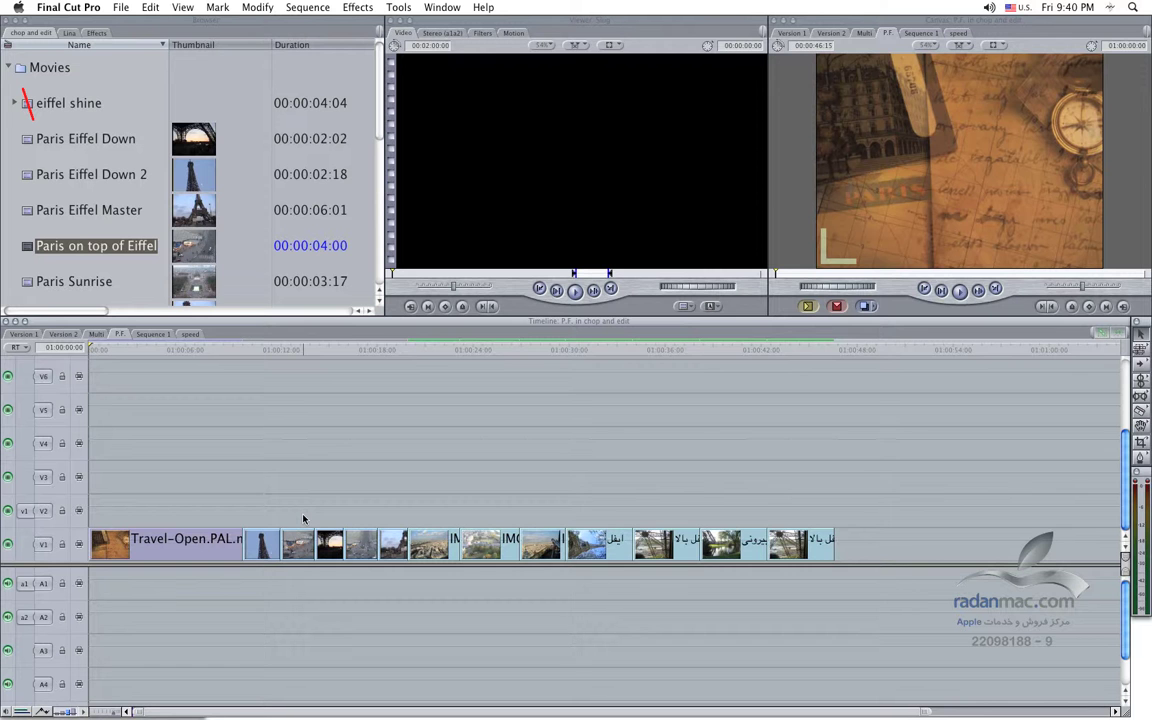
key(space)
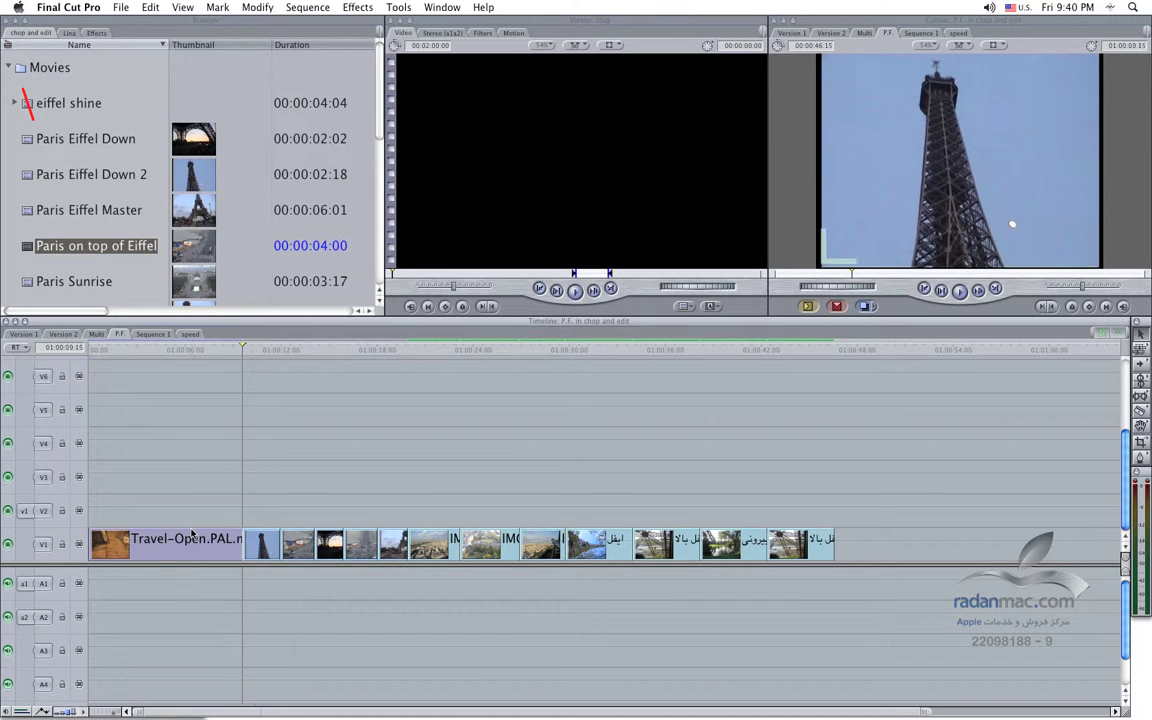
key(Home)
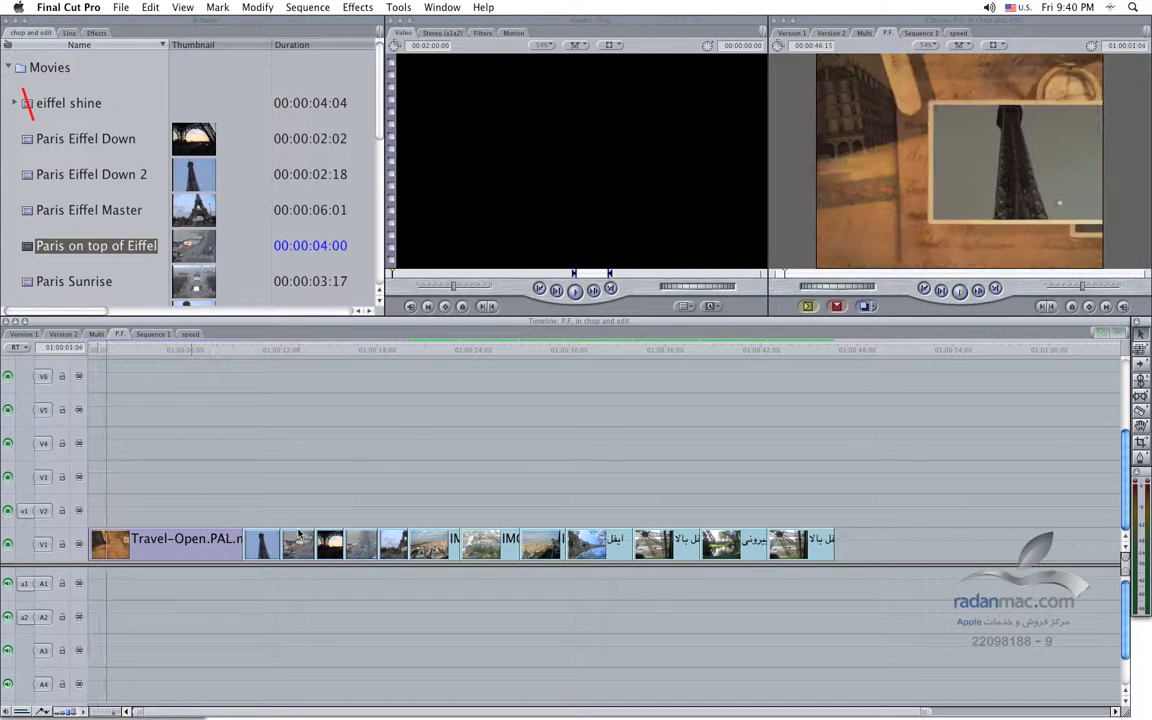